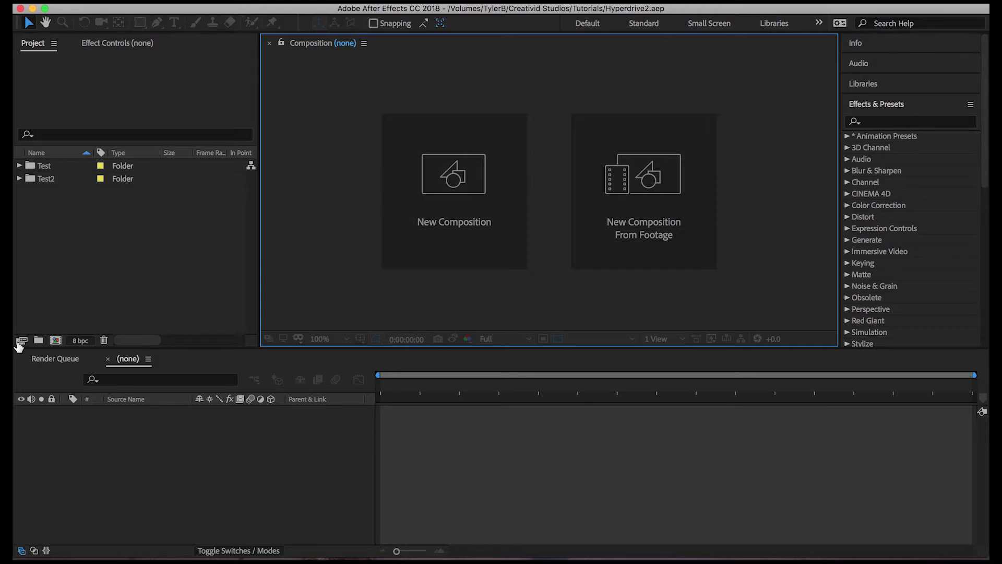
Create the 1920×1080, 30 fps Final Comp and add a white solid layer to it.
{"action": "left_click", "coordinate": [55, 340]}
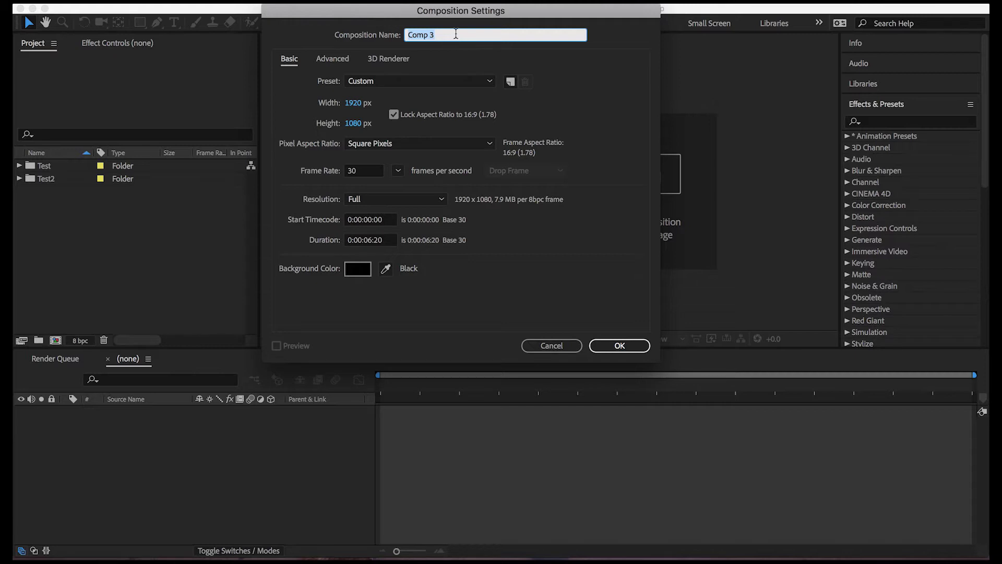
{"action": "type", "text": "Fina"}
{"action": "key", "text": "Return"}
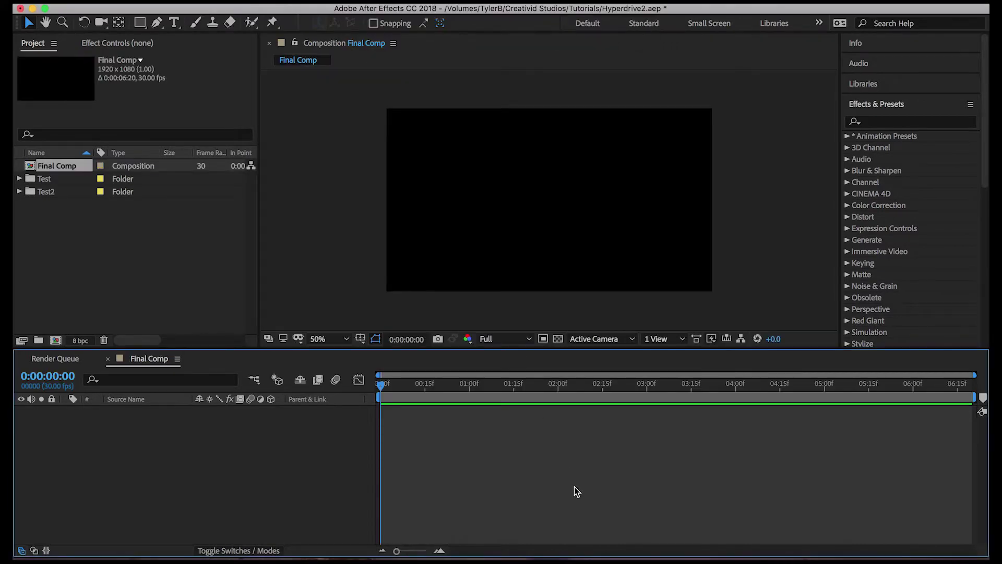
{"action": "key", "text": "super+y"}
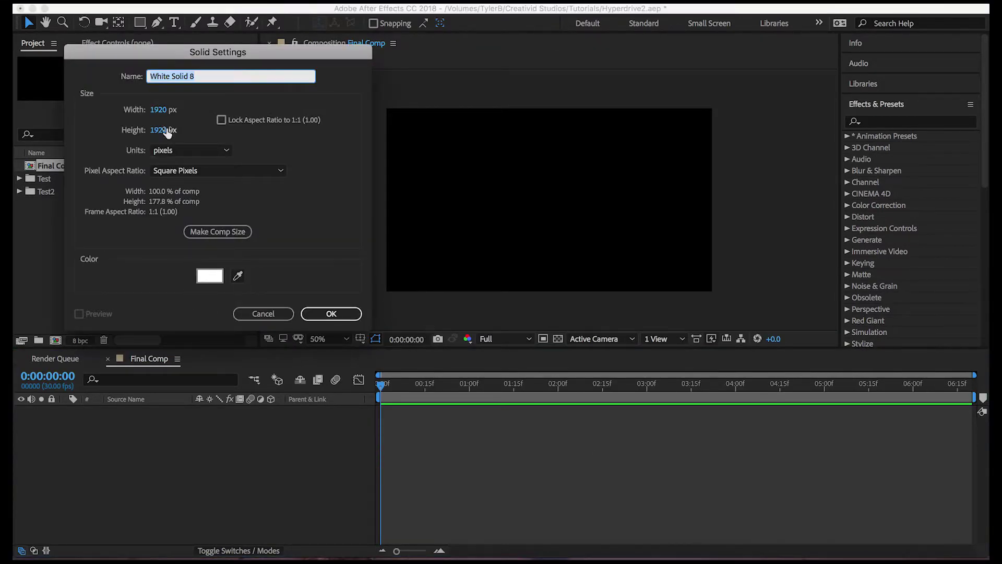
{"action": "left_click", "coordinate": [338, 314]}
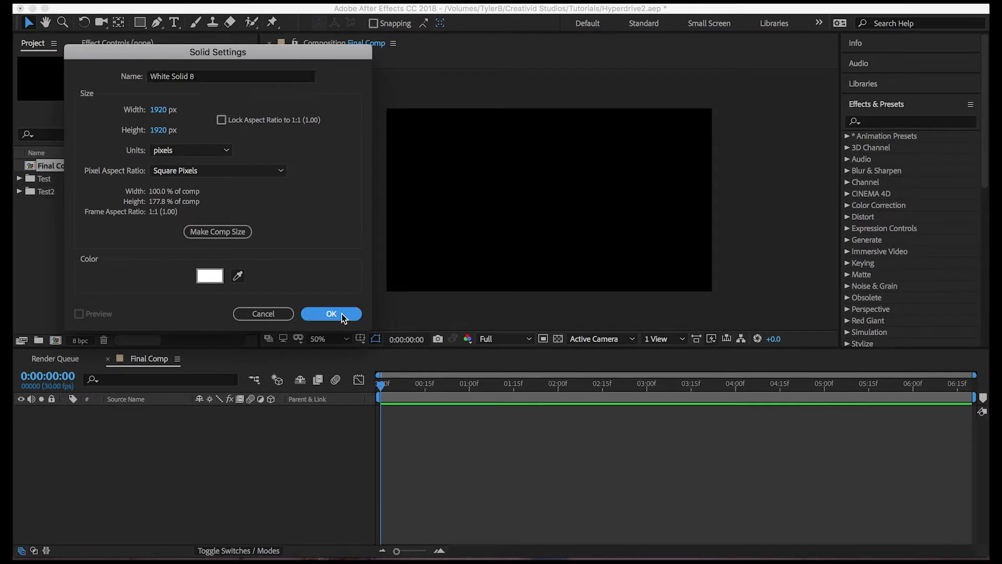
Apply CC Star Burst to the white solid and scrub forward to see the stars move.
{"action": "left_click", "coordinate": [891, 122]}
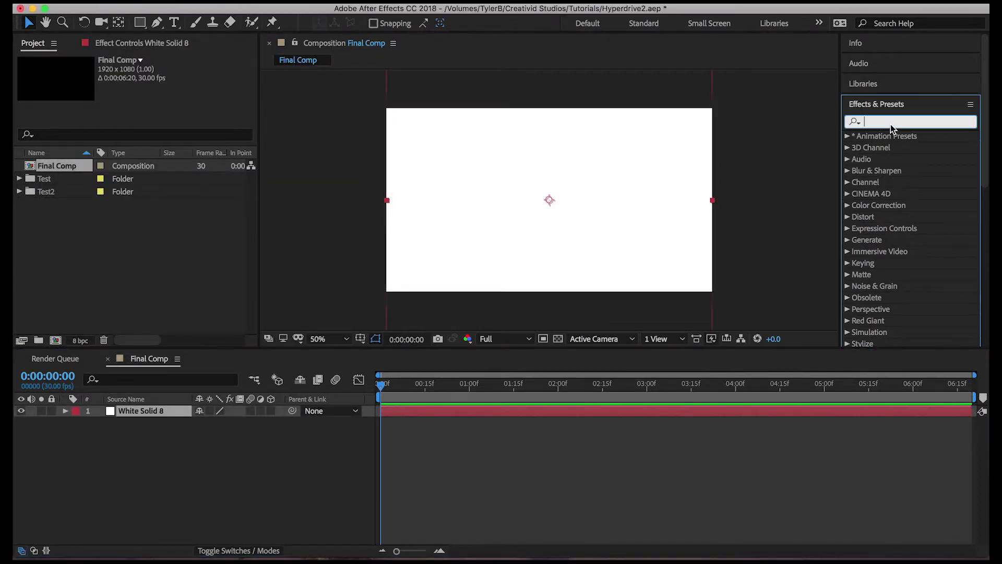
{"action": "type", "text": "star burst"}
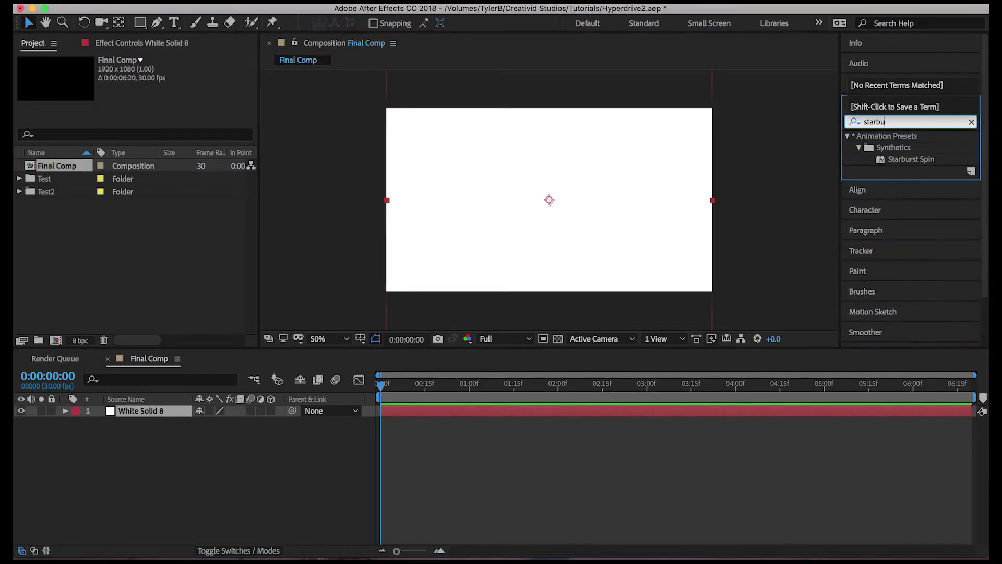
{"action": "left_click_drag", "start_coordinate": [908, 147], "coordinate": [603, 157]}
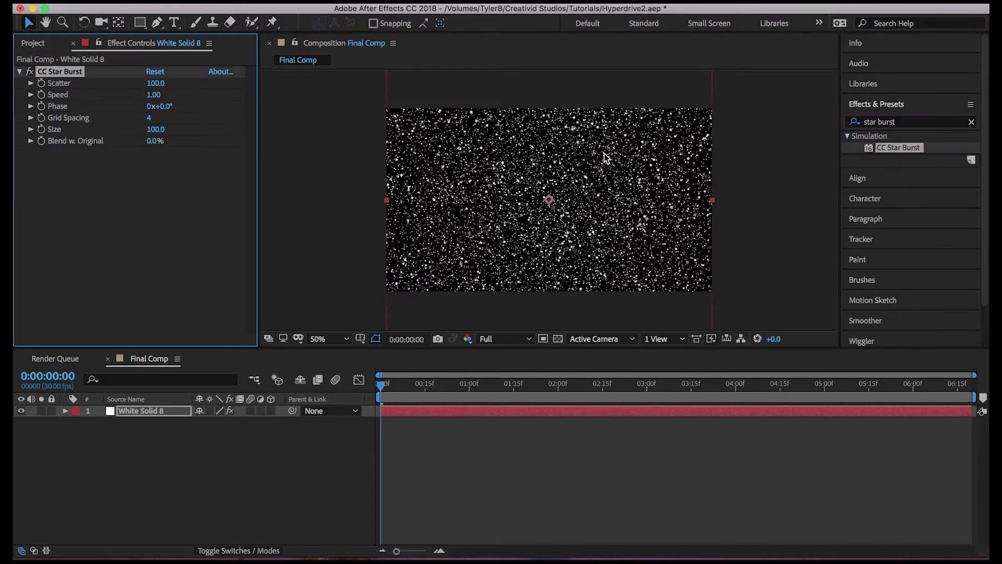
{"action": "left_click_drag", "start_coordinate": [384, 384], "coordinate": [336, 390]}
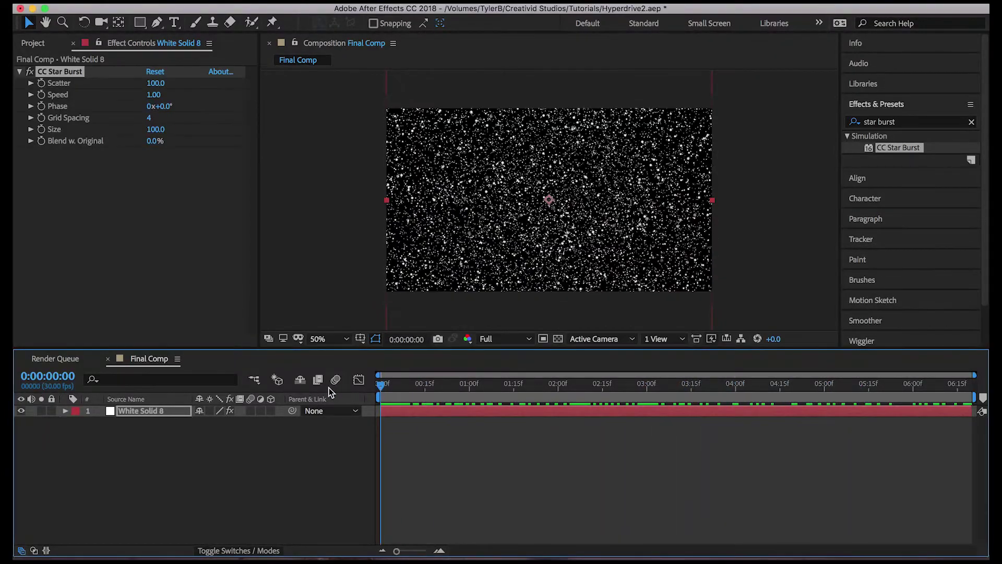
{"action": "scroll", "coordinate": [557, 207], "scroll_direction": "up", "scroll_amount": 2}
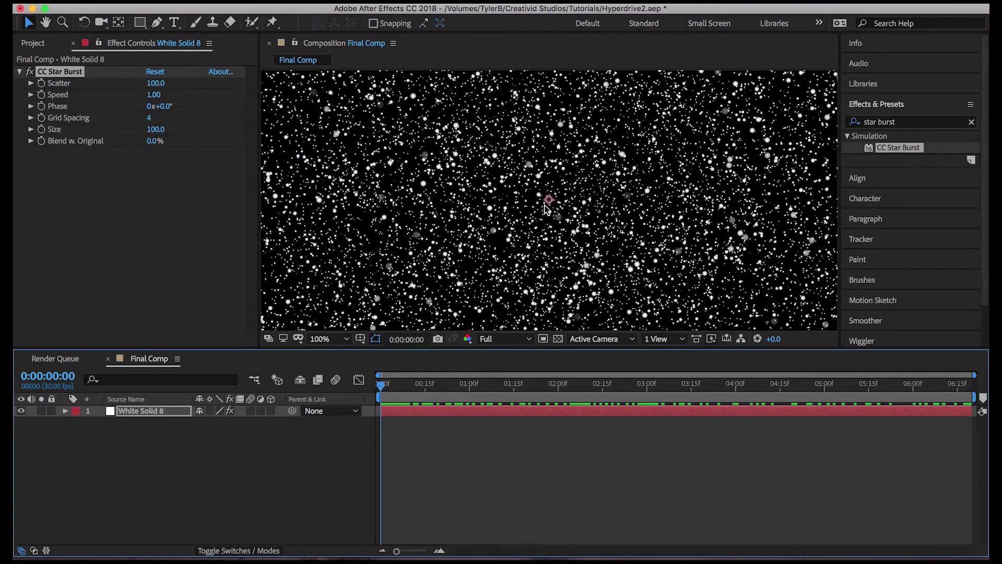
{"action": "scroll", "coordinate": [544, 210], "scroll_direction": "down", "scroll_amount": 2}
{"action": "left_click_drag", "start_coordinate": [389, 385], "coordinate": [429, 385]}
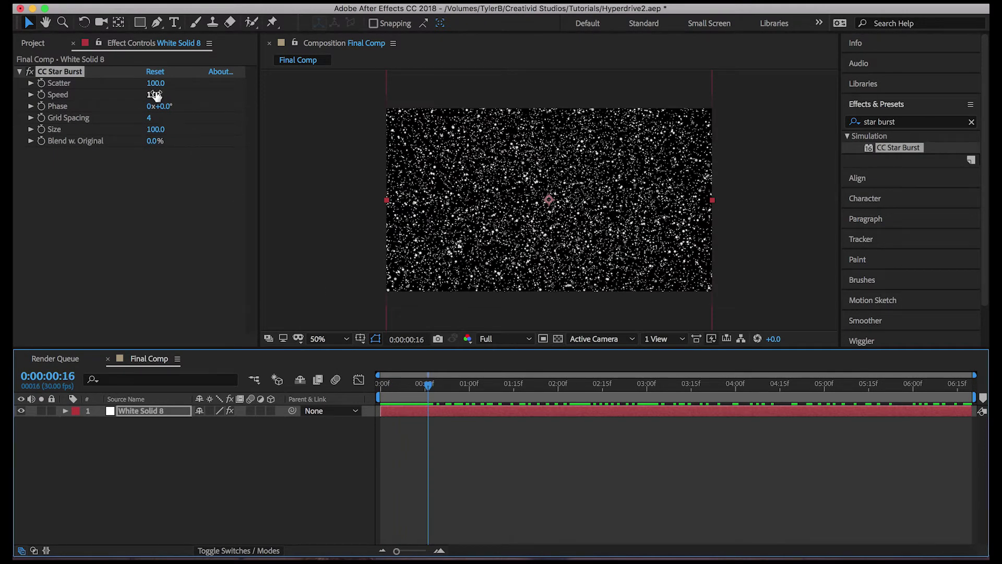
Set CC Star Burst Grid Spacing to 15, Size to 20 and Scatter to 80.
{"action": "left_click", "coordinate": [155, 129]}
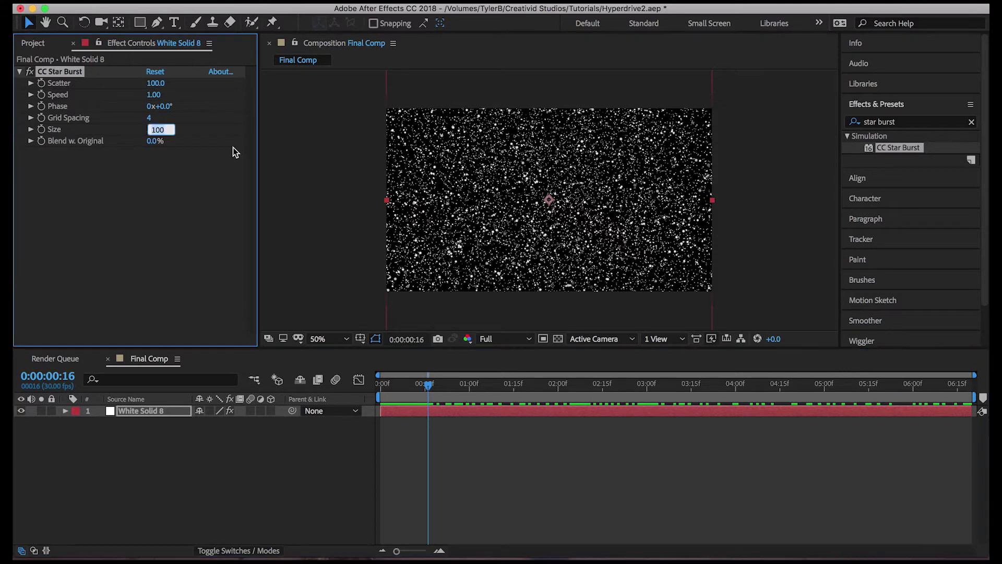
{"action": "left_click", "coordinate": [149, 117]}
{"action": "type", "text": "15"}
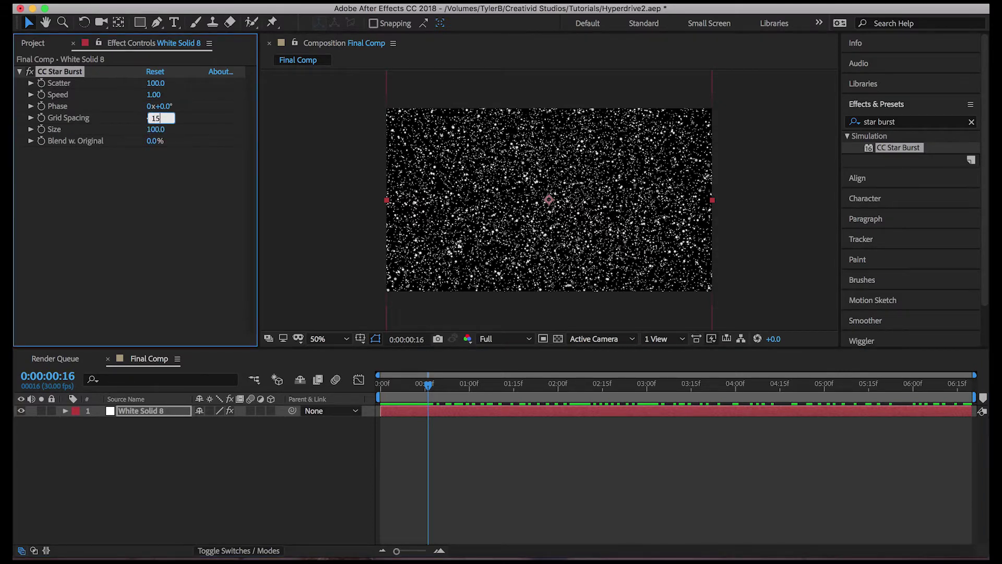
{"action": "key", "text": "Return"}
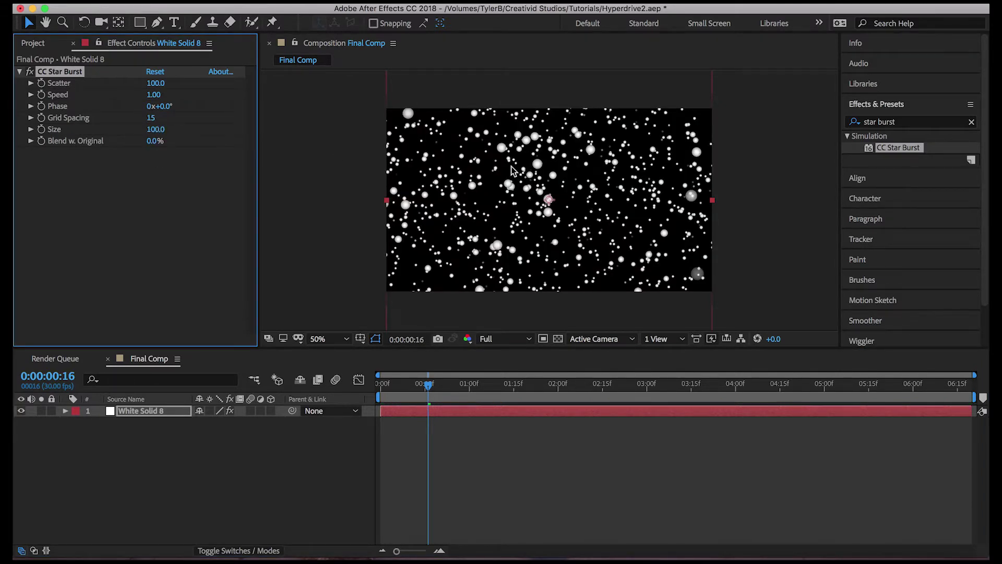
{"action": "left_click", "coordinate": [157, 131]}
{"action": "type", "text": "20"}
{"action": "key", "text": "Return"}
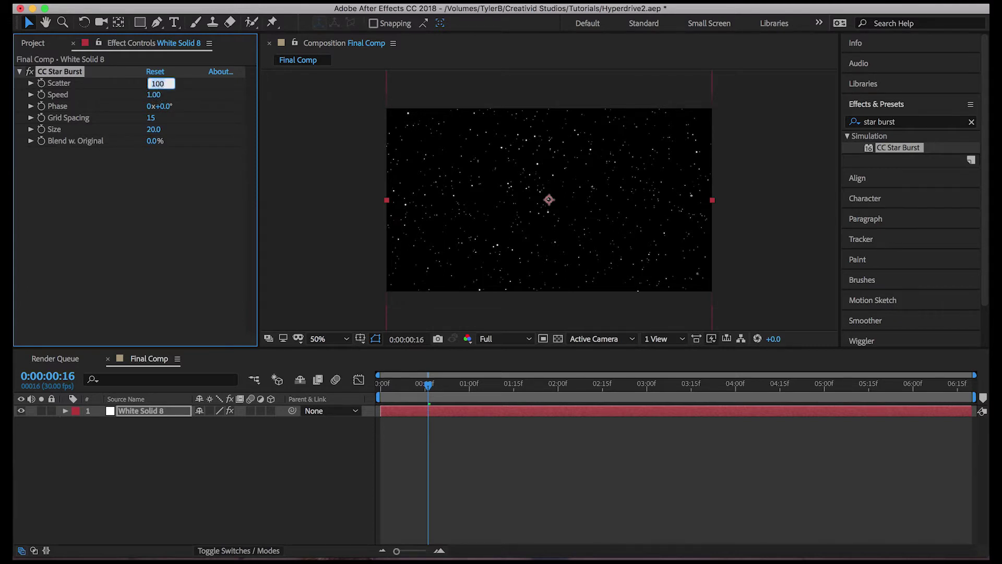
{"action": "type", "text": "80"}
{"action": "key", "text": "Return"}
Preview the starfield from the start of the composition, then return to the first frame.
{"action": "left_click", "coordinate": [510, 445]}
{"action": "key", "text": "Home"}
{"action": "key", "text": "space"}
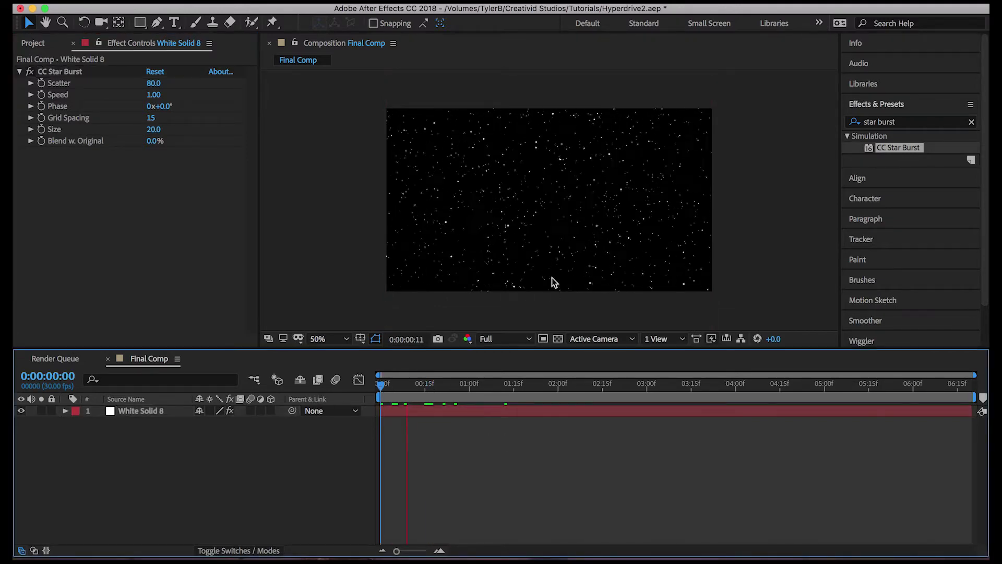
{"action": "scroll", "coordinate": [551, 194], "scroll_direction": "up", "scroll_amount": 2}
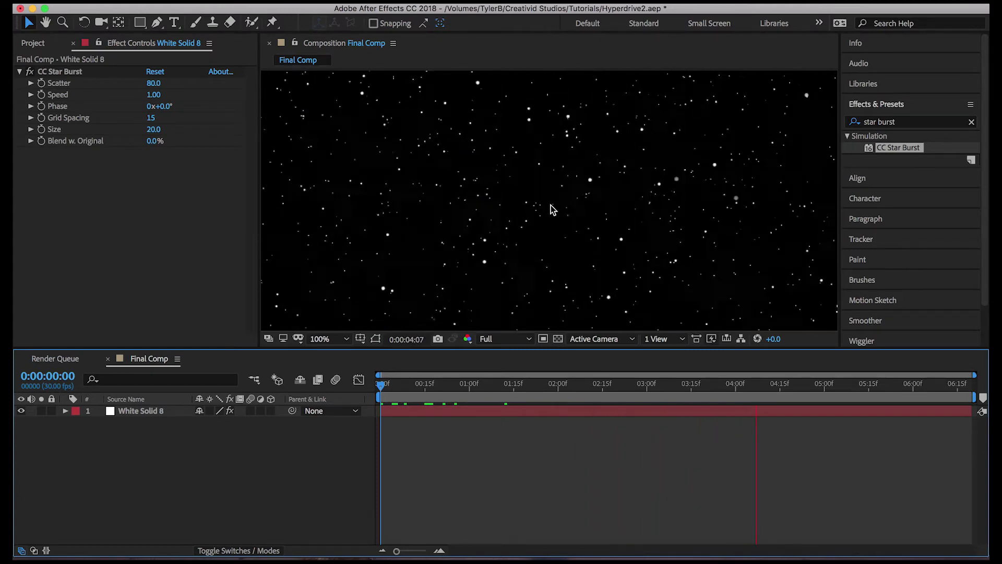
{"action": "scroll", "coordinate": [548, 215], "scroll_direction": "down", "scroll_amount": 2}
{"action": "key", "text": "space"}
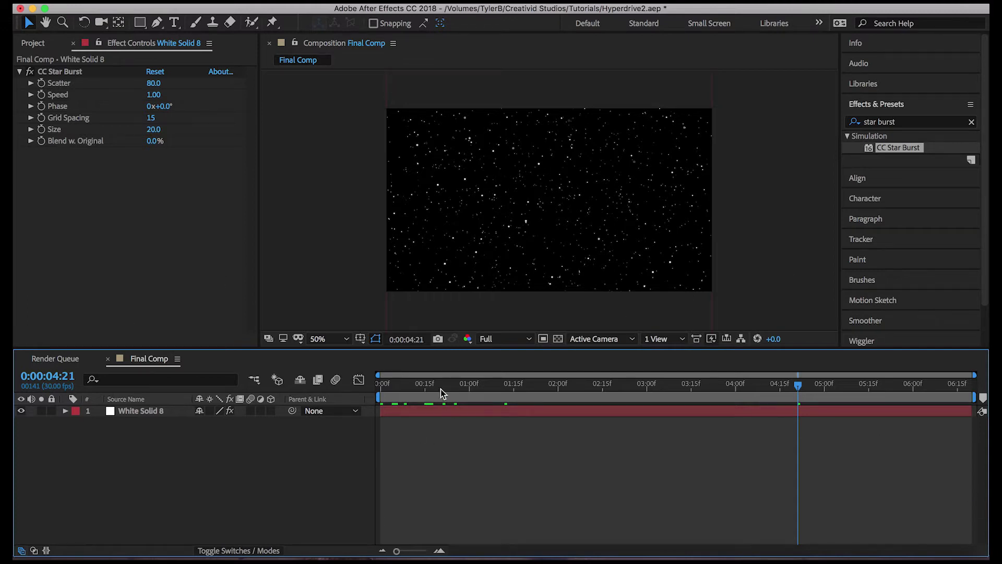
{"action": "left_click_drag", "start_coordinate": [441, 389], "coordinate": [274, 392]}
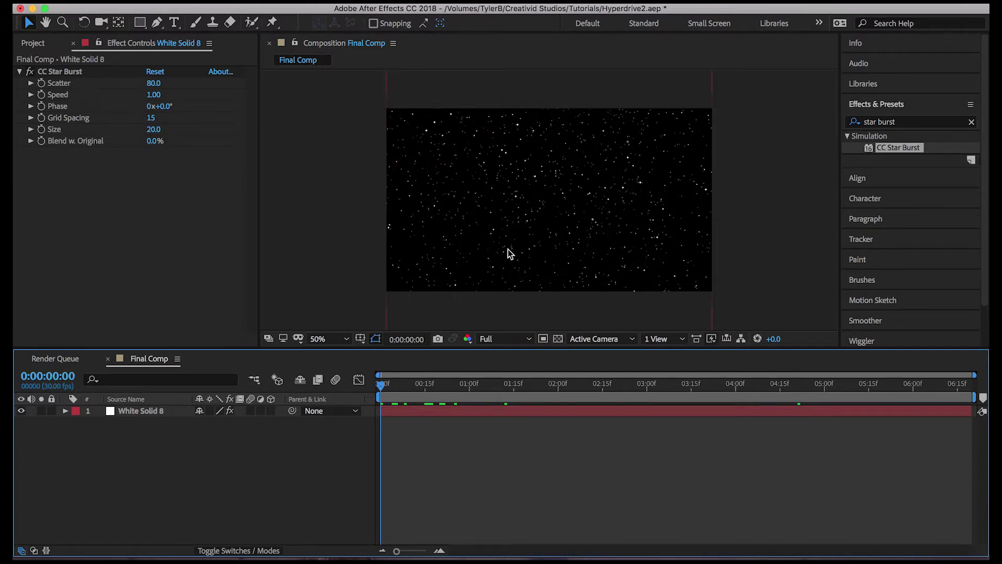
Apply Polar Coordinates to the starfield solid with Interpolation at 100%.
{"action": "left_click", "coordinate": [941, 123]}
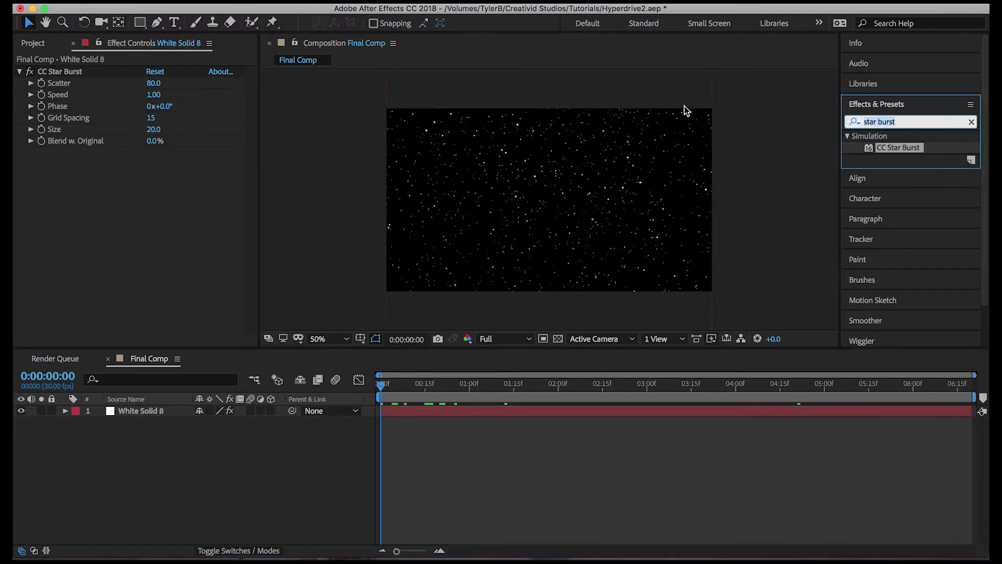
{"action": "type", "text": "polar"}
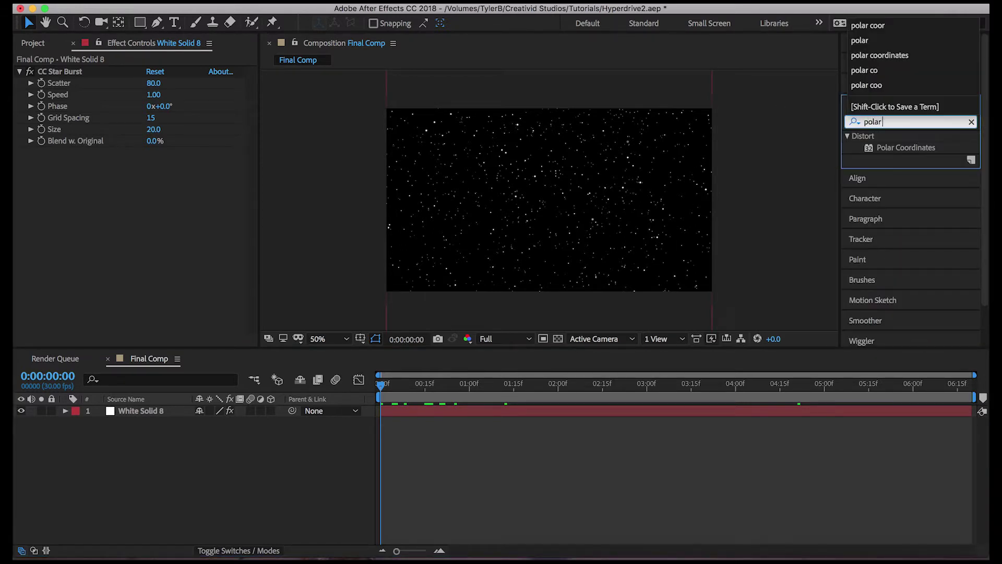
{"action": "type", "text": " coo"}
{"action": "left_click_drag", "start_coordinate": [908, 147], "coordinate": [107, 195]}
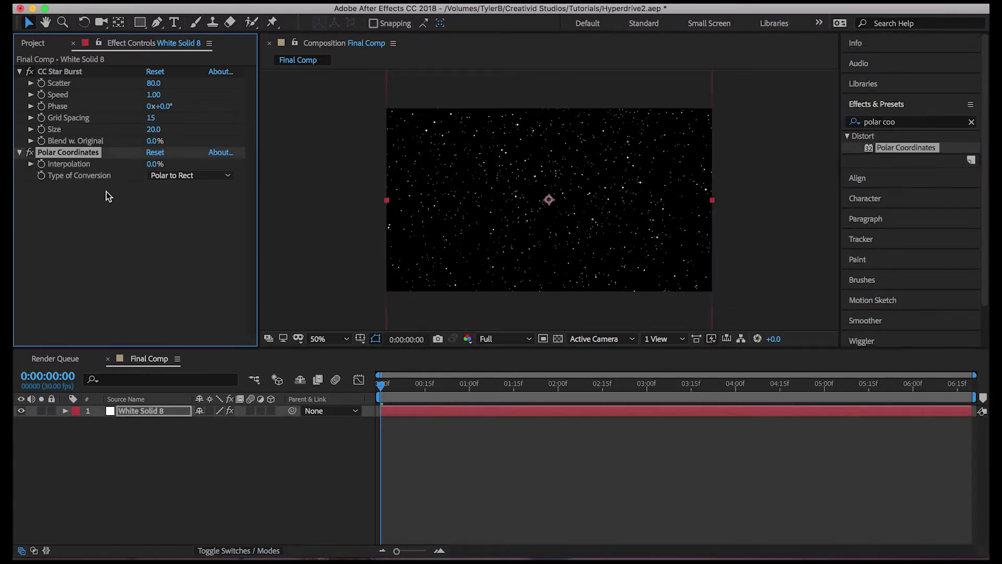
{"action": "left_click_drag", "start_coordinate": [150, 164], "coordinate": [277, 162]}
With CC Star Burst briefly off, move the solid about 49 px lower, then preview the warp.
{"action": "left_click", "coordinate": [30, 71]}
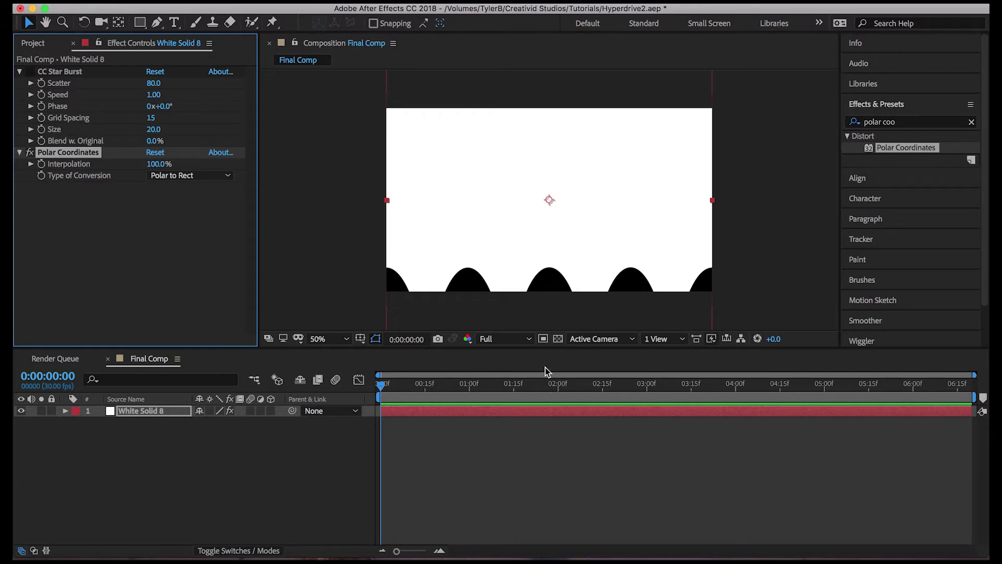
{"action": "left_click_drag", "start_coordinate": [553, 270], "coordinate": [529, 94]}
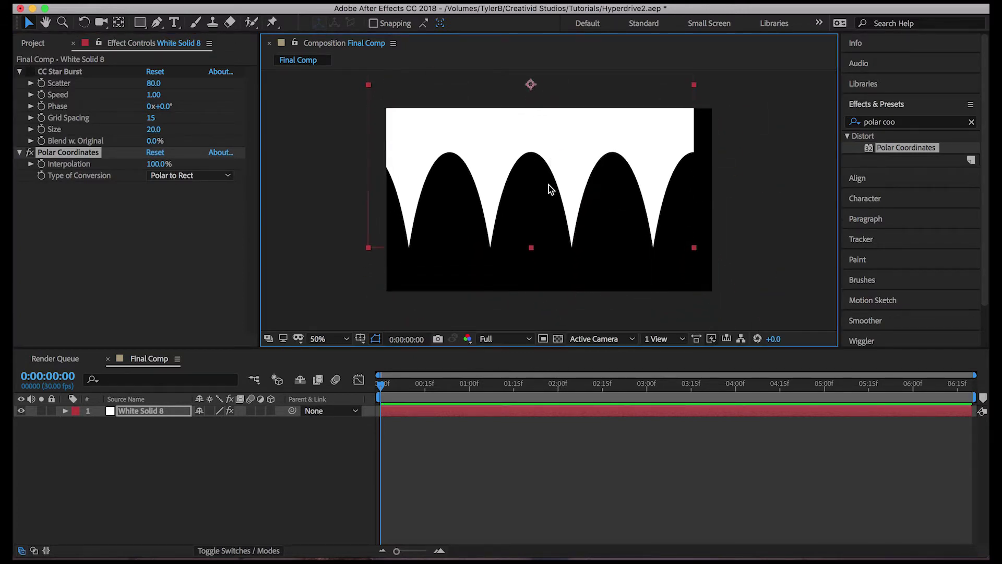
{"action": "key", "text": "super+z"}
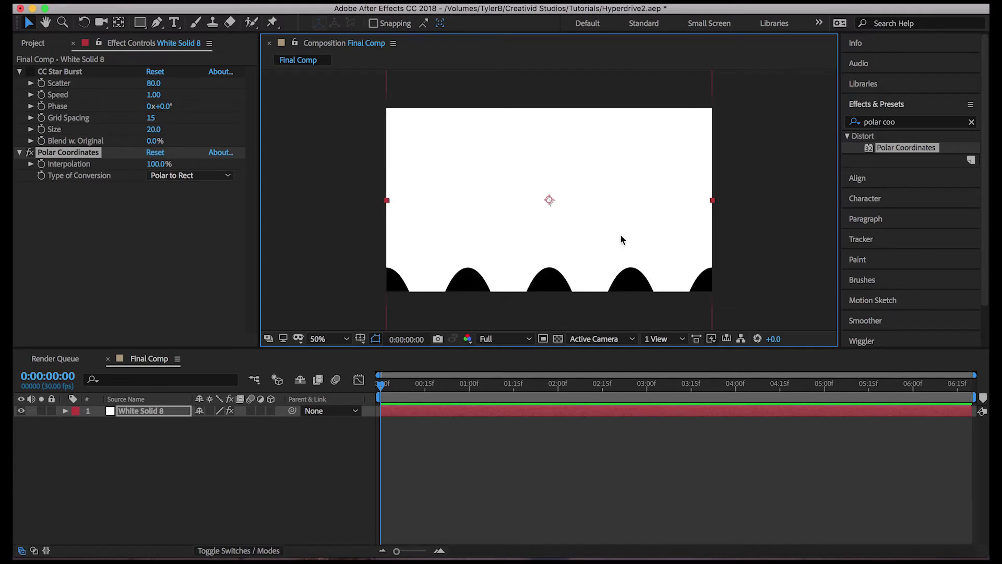
{"action": "left_click_drag", "start_coordinate": [550, 199], "coordinate": [548, 225]}
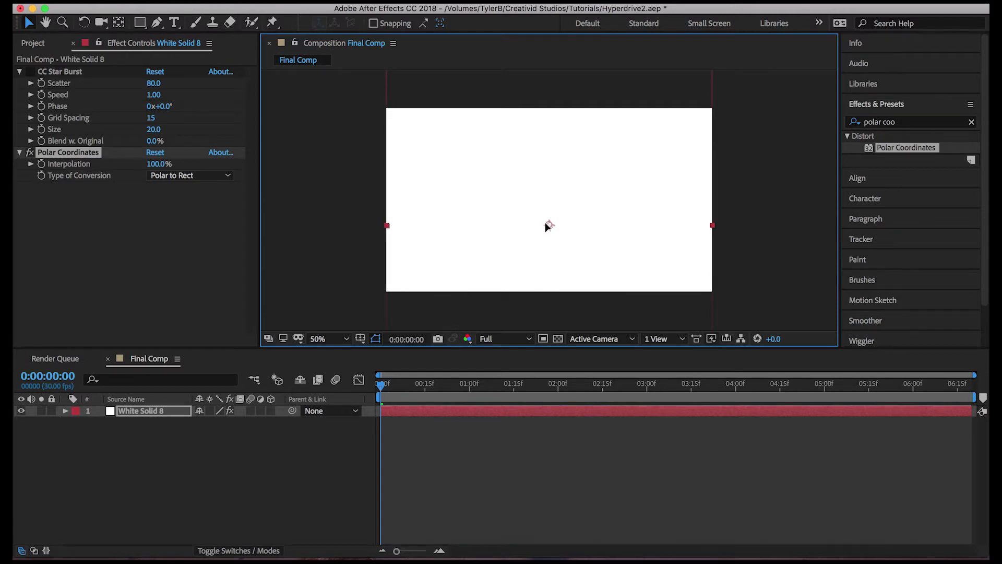
{"action": "left_click", "coordinate": [30, 72]}
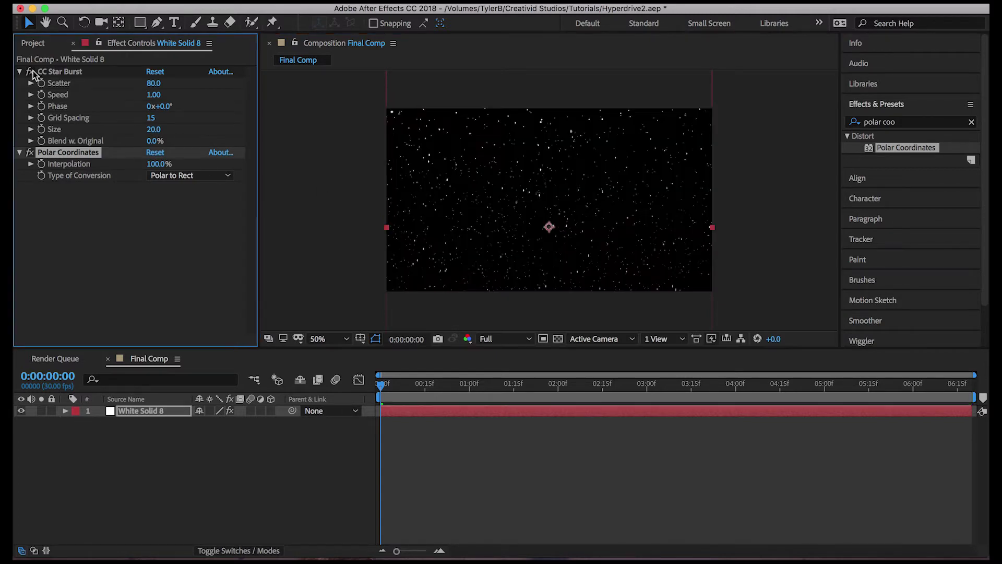
{"action": "left_click", "coordinate": [525, 479]}
{"action": "key", "text": "space"}
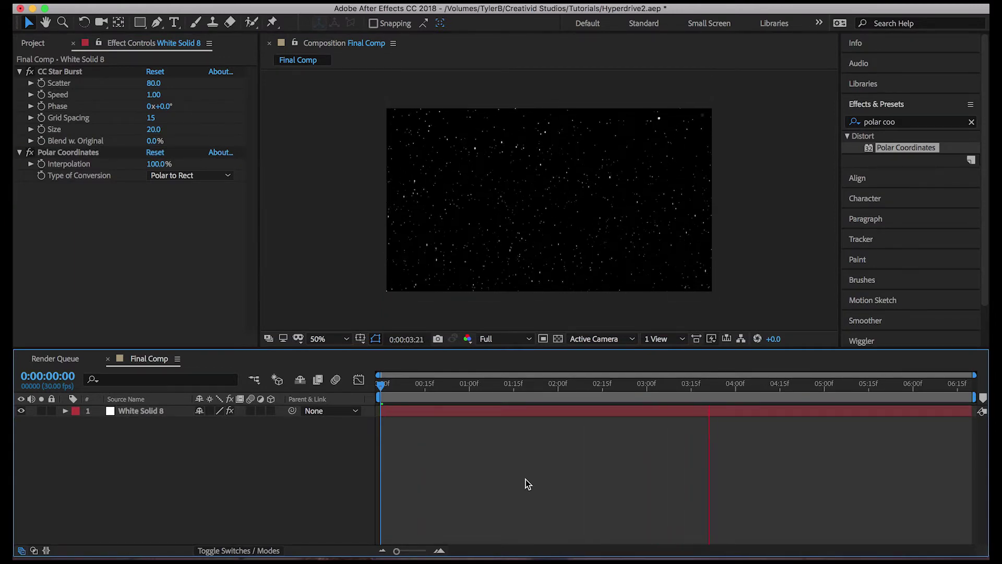
Pre-compose the White Solid 8 layer into a new composition named Stars_Moving.
{"action": "left_click", "coordinate": [417, 409]}
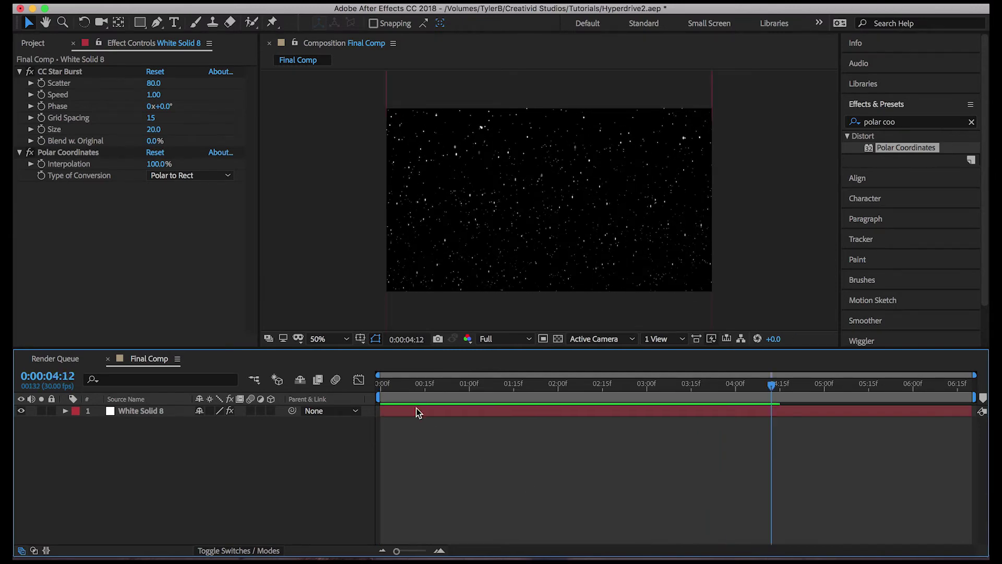
{"action": "right_click", "coordinate": [415, 408]}
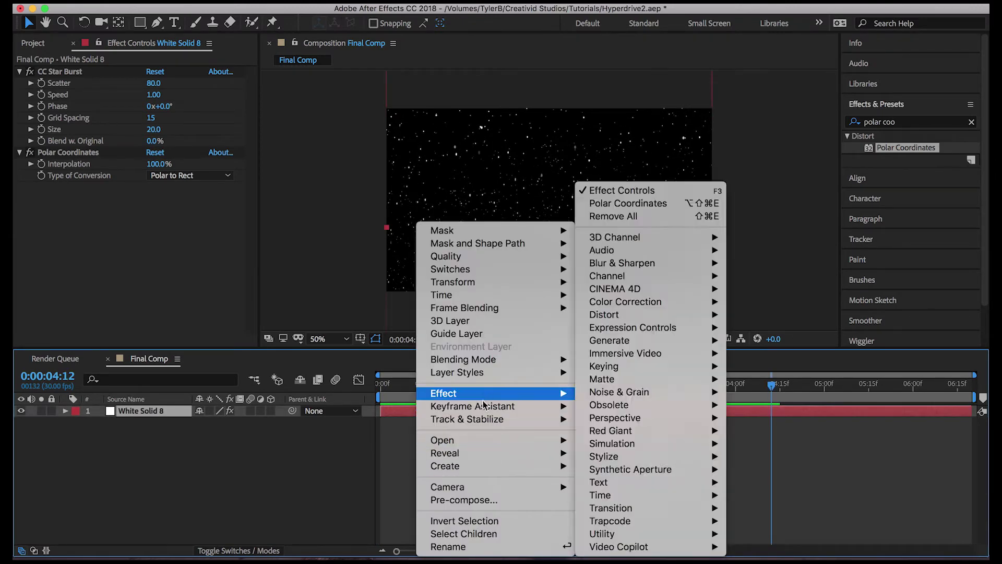
{"action": "left_click", "coordinate": [476, 500]}
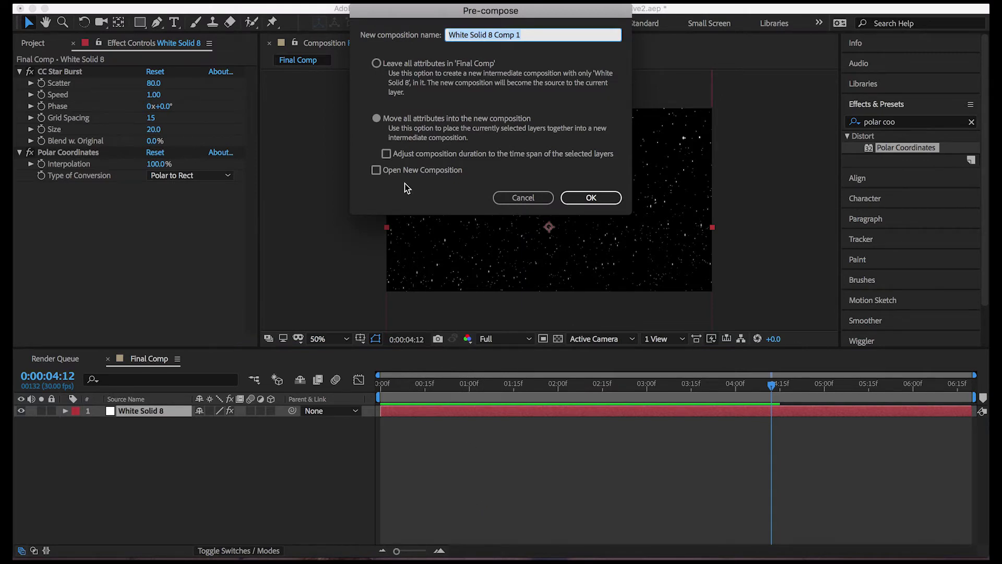
{"action": "type", "text": "Stars"}
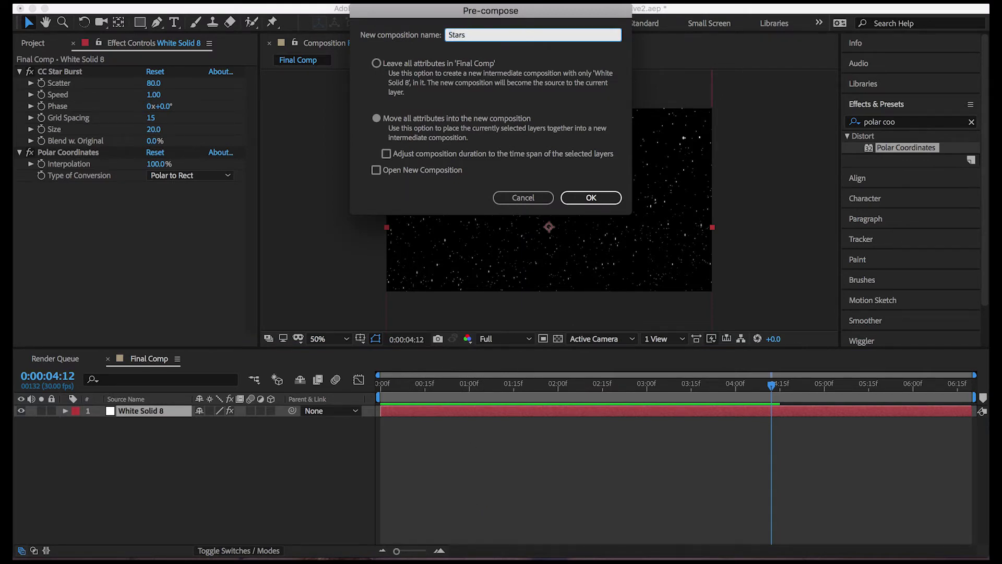
{"action": "type", "text": "_Moving"}
{"action": "key", "text": "Return"}
{"action": "key", "text": "Home"}
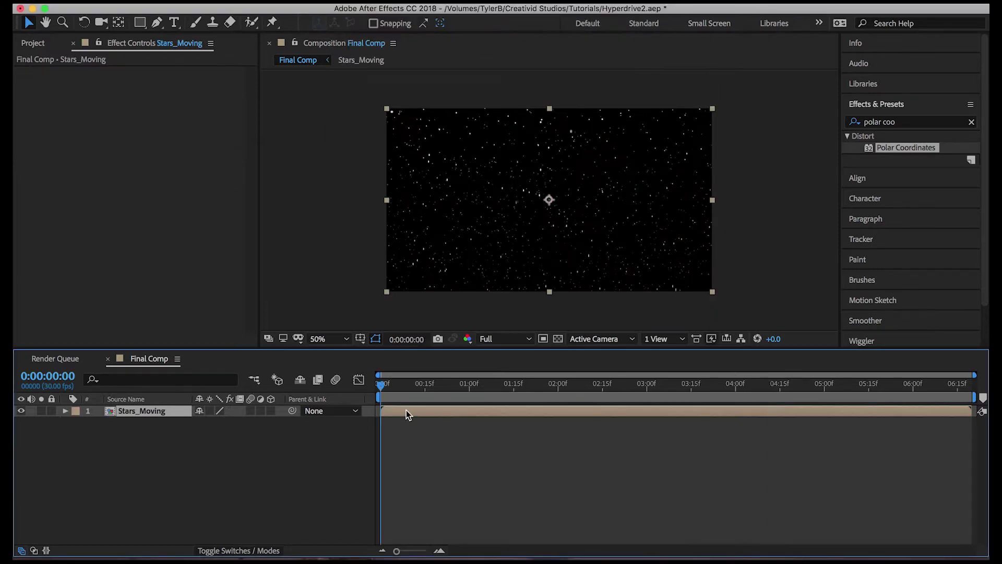
{"action": "left_click", "coordinate": [914, 123]}
Apply CC Cylinder to Stars_Moving and set its Radius to 5.
{"action": "key", "text": "super+a"}
{"action": "key", "text": "BackSpace"}
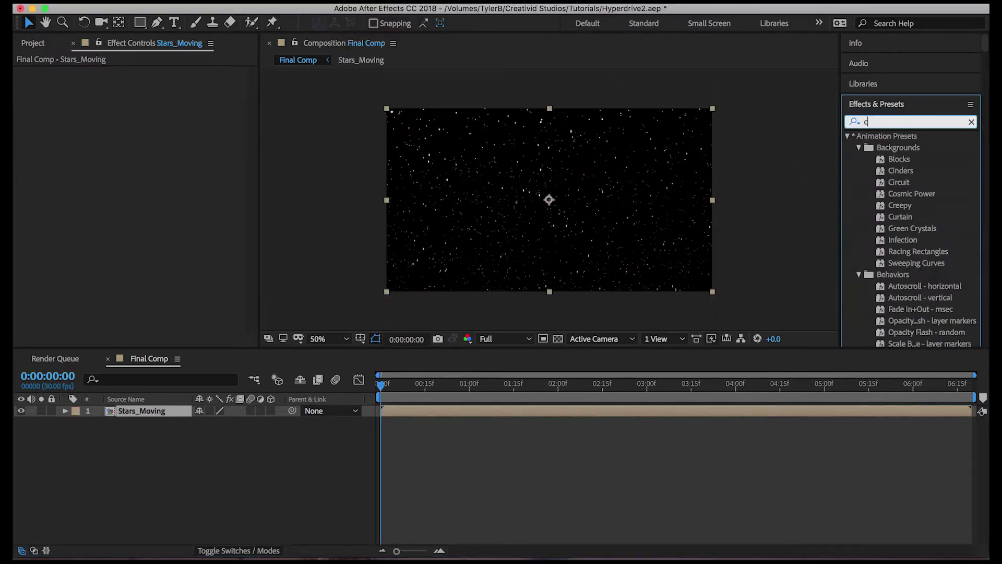
{"action": "type", "text": "cc cyl"}
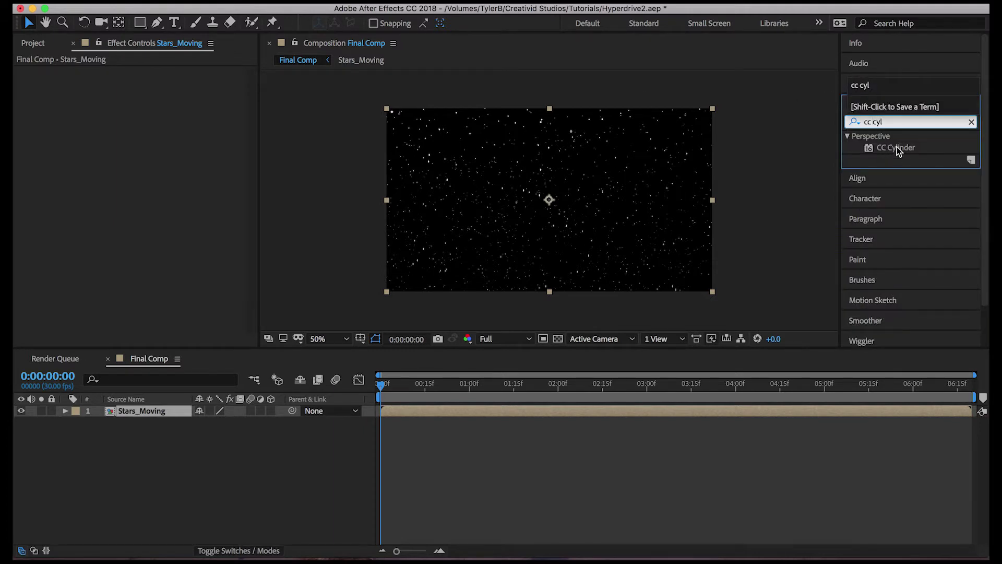
{"action": "left_click_drag", "start_coordinate": [896, 147], "coordinate": [465, 155]}
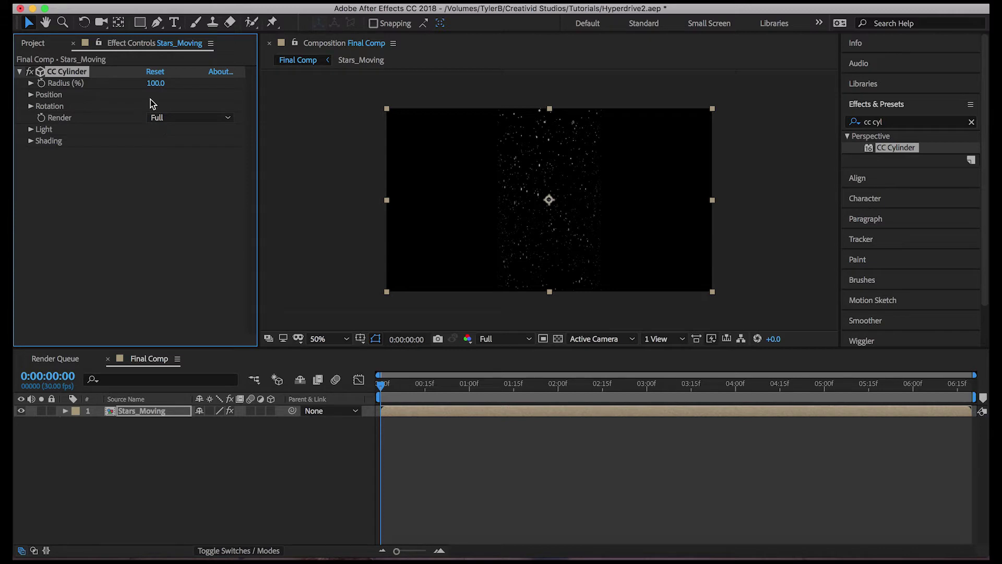
{"action": "left_click", "coordinate": [156, 84]}
{"action": "type", "text": "5"}
{"action": "key", "text": "Return"}
{"action": "key", "text": "period"}
{"action": "key", "text": "period"}
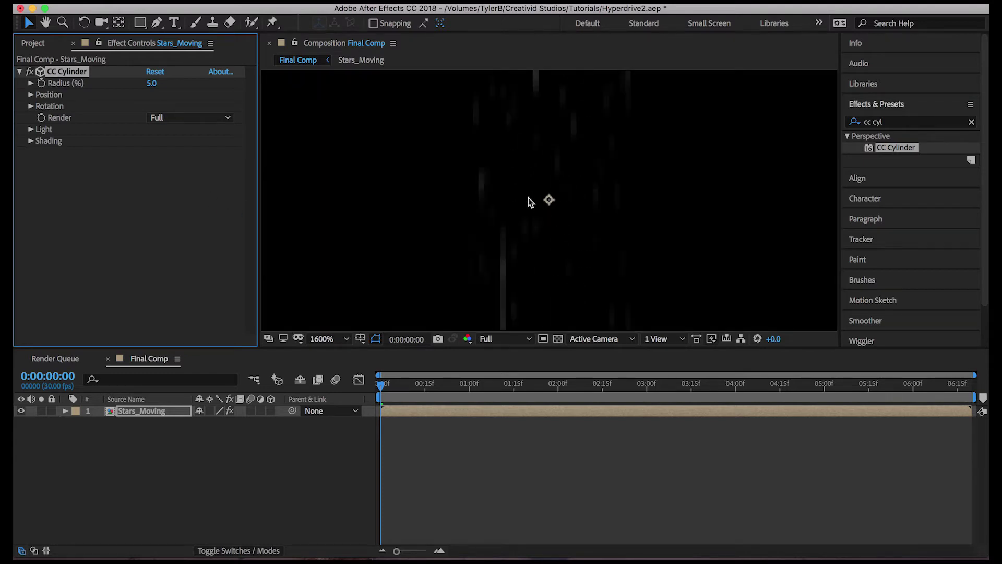
{"action": "key", "text": "comma"}
{"action": "key", "text": "comma"}
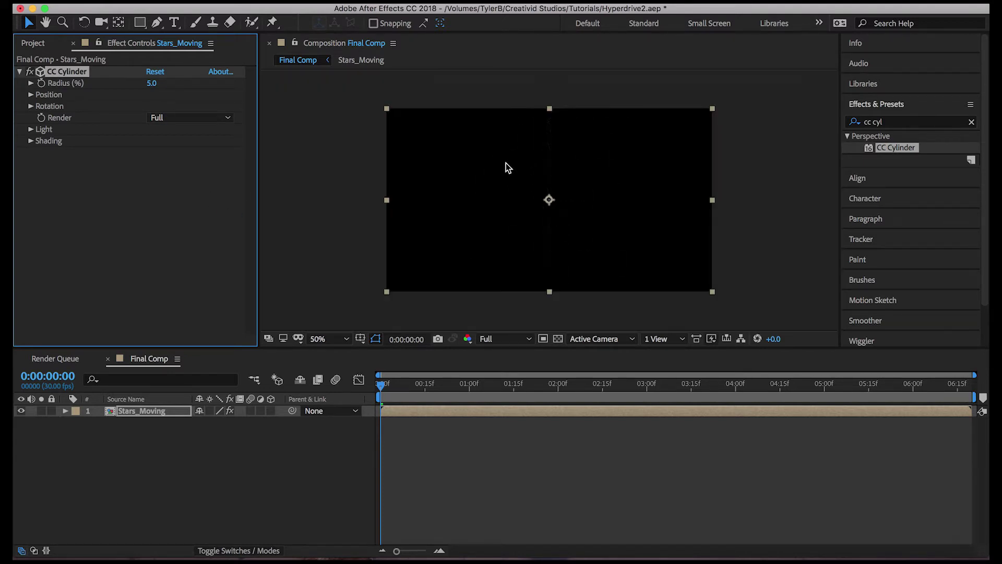
Set the cylinder's Rotation X to -90° and Position Z to -2000, then preview the tunnel.
{"action": "left_click", "coordinate": [31, 94]}
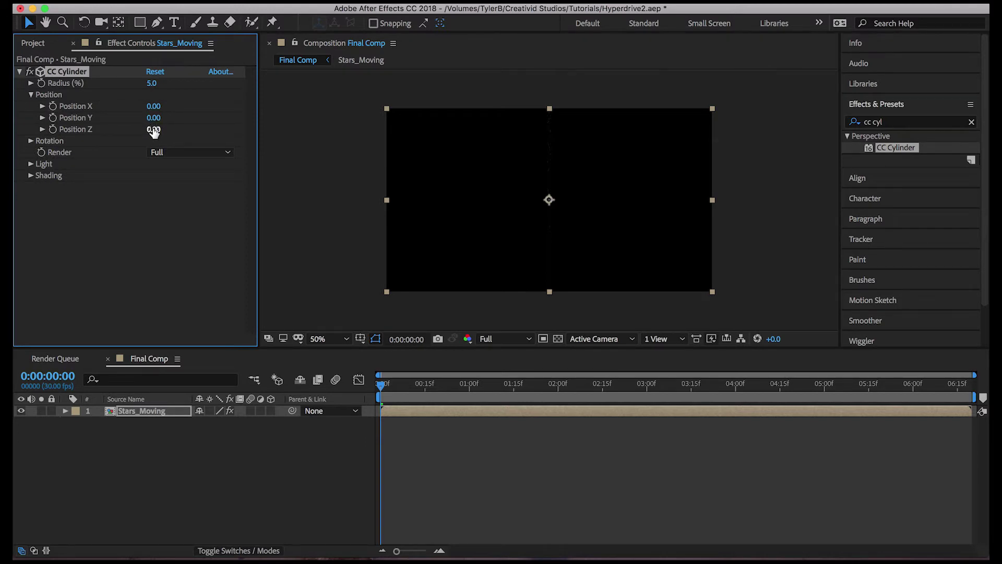
{"action": "left_click", "coordinate": [31, 140]}
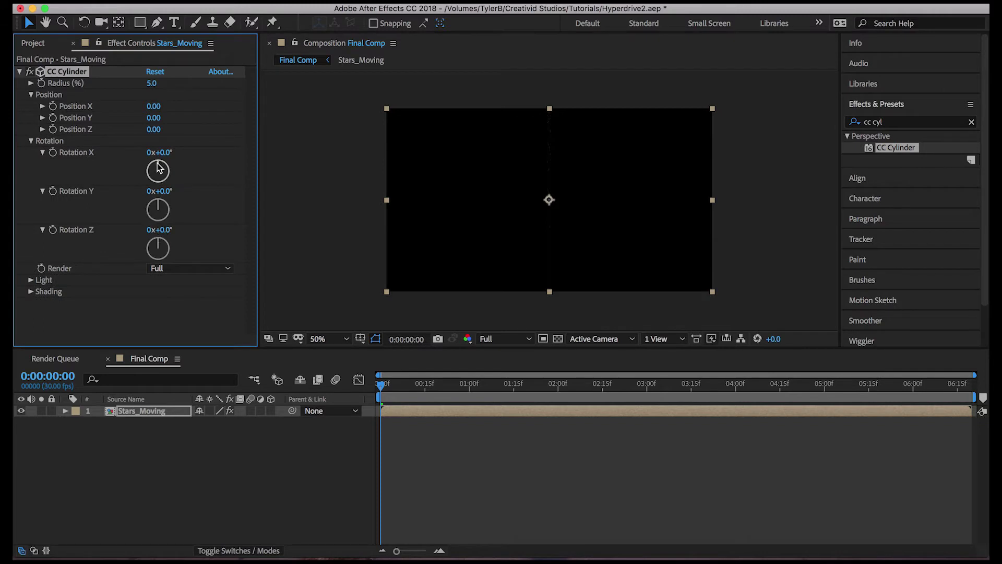
{"action": "left_click_drag", "start_coordinate": [158, 167], "coordinate": [148, 173]}
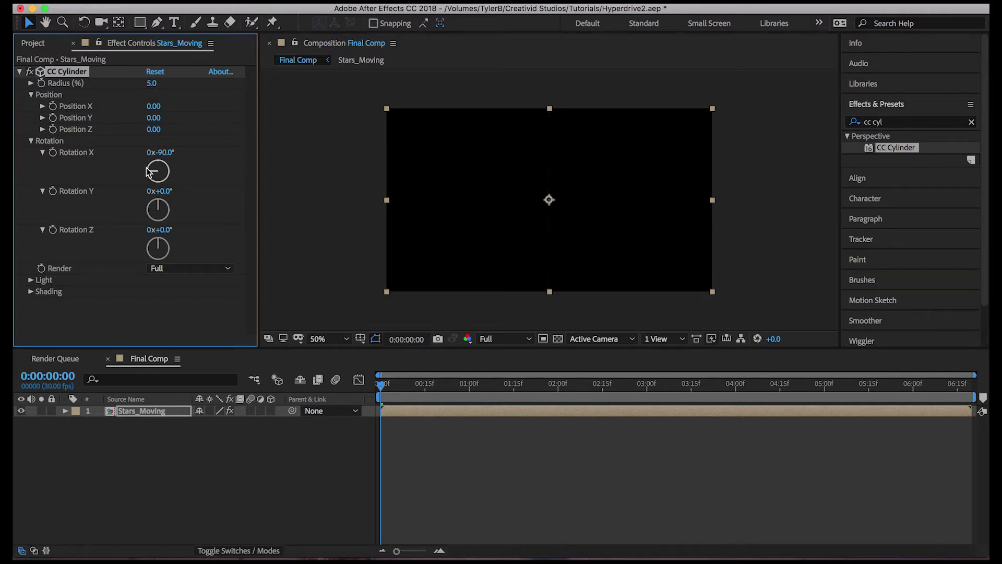
{"action": "left_click", "coordinate": [153, 129]}
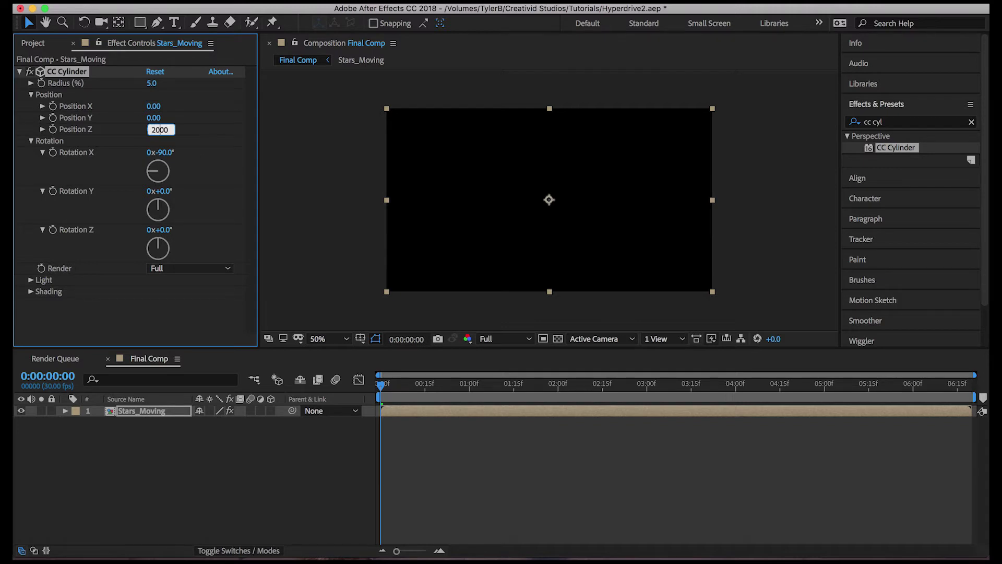
{"action": "key", "text": "Return"}
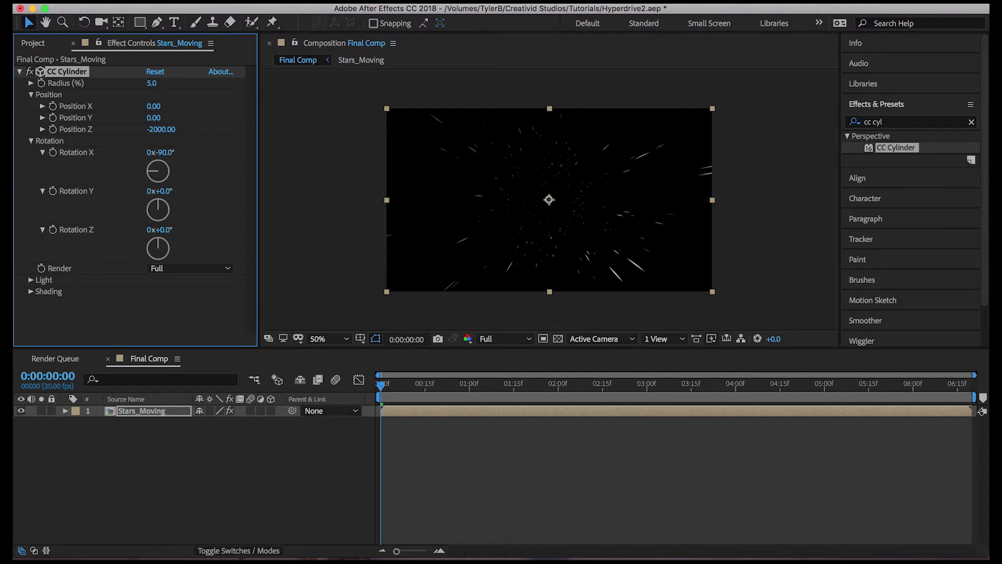
{"action": "left_click", "coordinate": [566, 478]}
{"action": "key", "text": "space"}
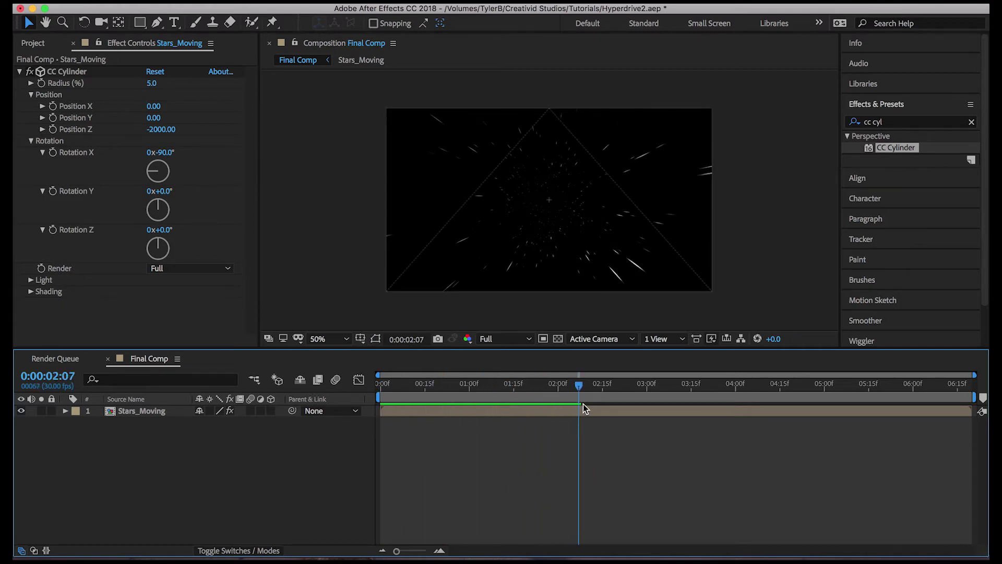
Set the cylinder's Shading Ambient value to 100.
{"action": "key", "text": "Page_Up"}
{"action": "key", "text": "Page_Up"}
{"action": "key", "text": "Page_Up"}
{"action": "key", "text": "Page_Up"}
{"action": "key", "text": "Page_Up"}
{"action": "key", "text": "Page_Up"}
{"action": "key", "text": "Page_Up"}
{"action": "key", "text": "Page_Up"}
{"action": "key", "text": "Page_Up"}
{"action": "key", "text": "Page_Up"}
{"action": "key", "text": "Page_Up"}
{"action": "key", "text": "Page_Up"}
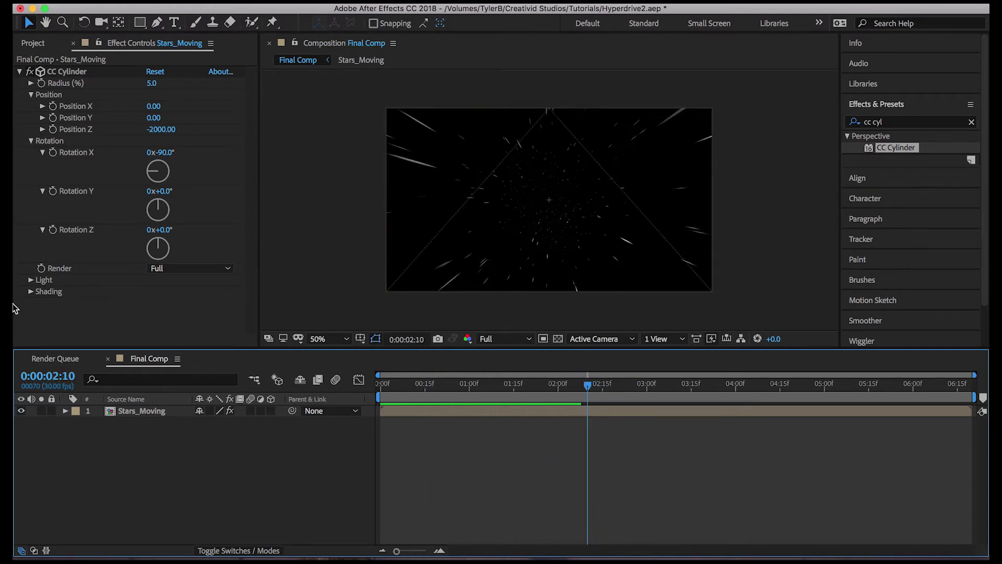
{"action": "left_click", "coordinate": [27, 281]}
{"action": "left_click", "coordinate": [31, 267]}
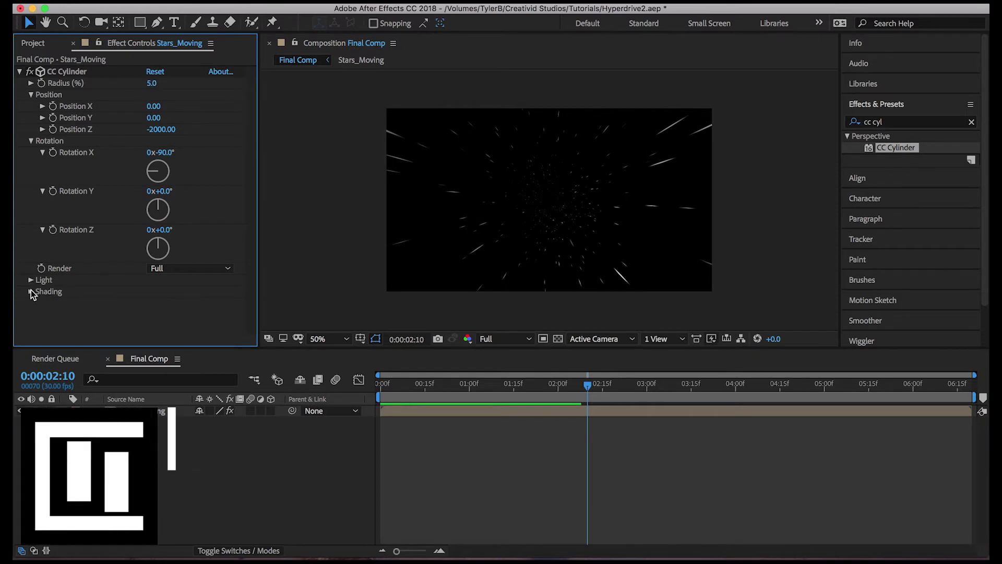
{"action": "left_click", "coordinate": [30, 290]}
{"action": "left_click", "coordinate": [155, 293]}
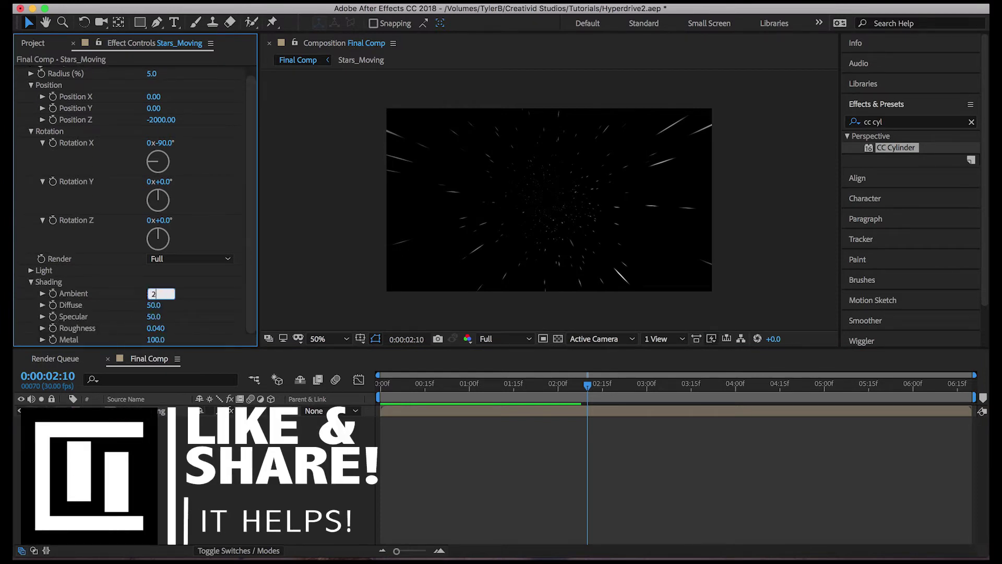
{"action": "type", "text": "00"}
{"action": "key", "text": "Return"}
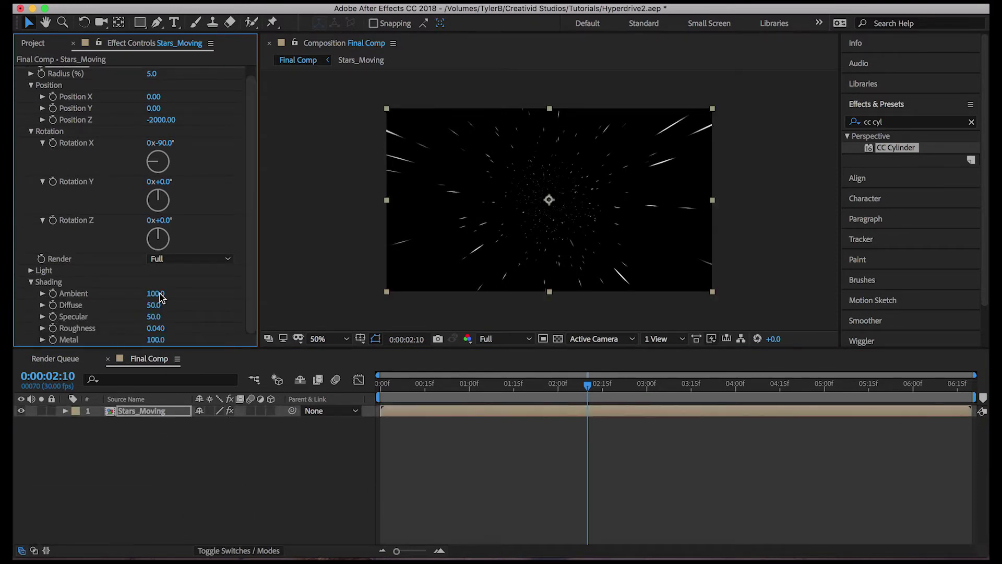
{"action": "left_click", "coordinate": [459, 443]}
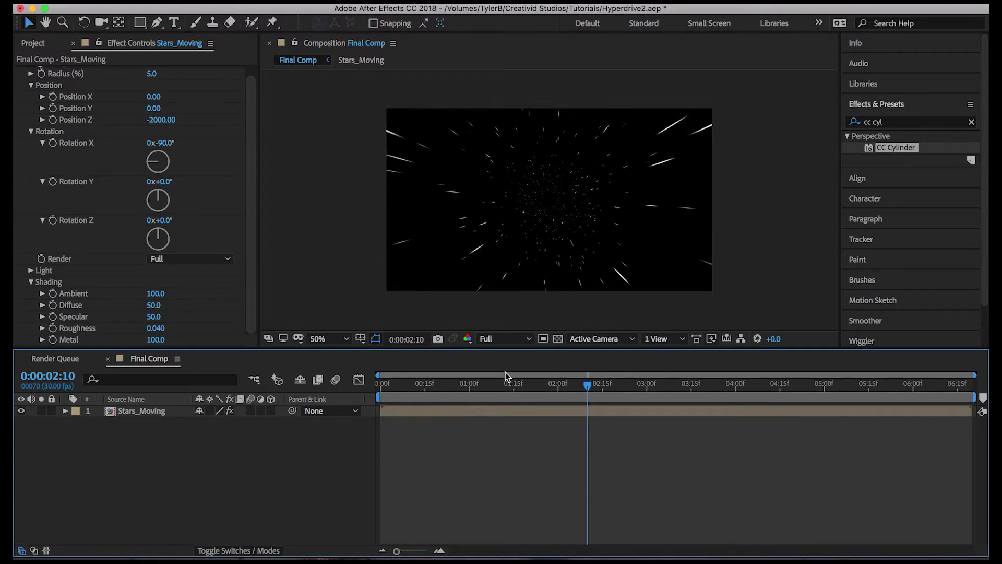
Save the project and paste a copy of the White Solid 8 star layer from Stars_Moving into Final Comp.
{"action": "key", "text": "ctrl+s"}
{"action": "key", "text": "Home"}
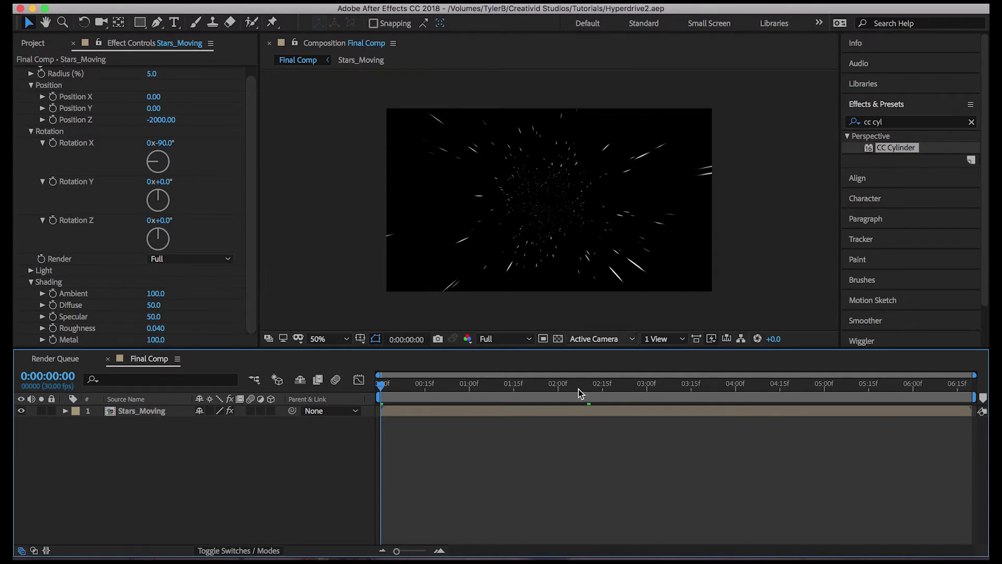
{"action": "double_click", "coordinate": [422, 411]}
{"action": "left_click", "coordinate": [422, 411]}
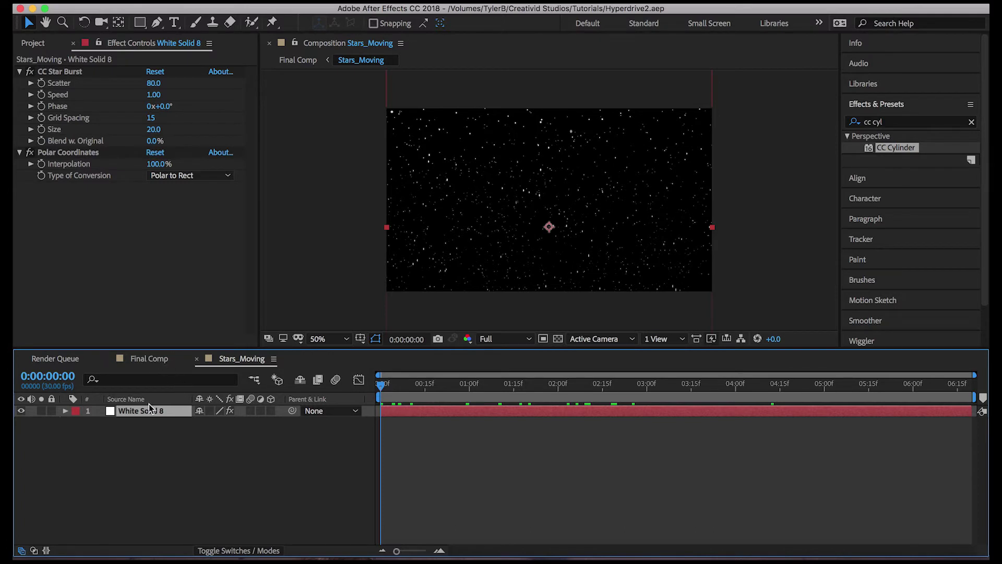
{"action": "left_click", "coordinate": [146, 360]}
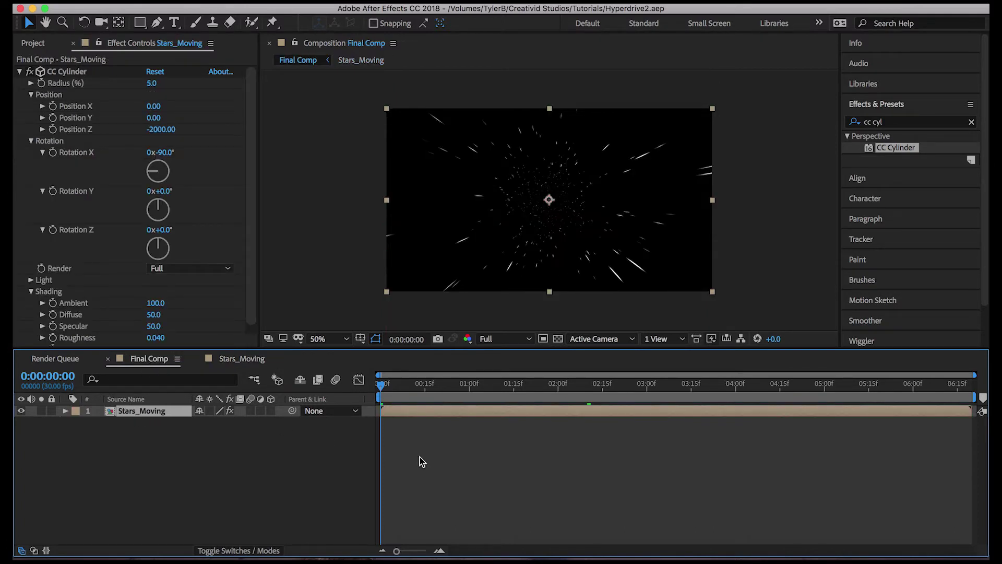
{"action": "key", "text": "super+v"}
{"action": "left_click", "coordinate": [461, 455]}
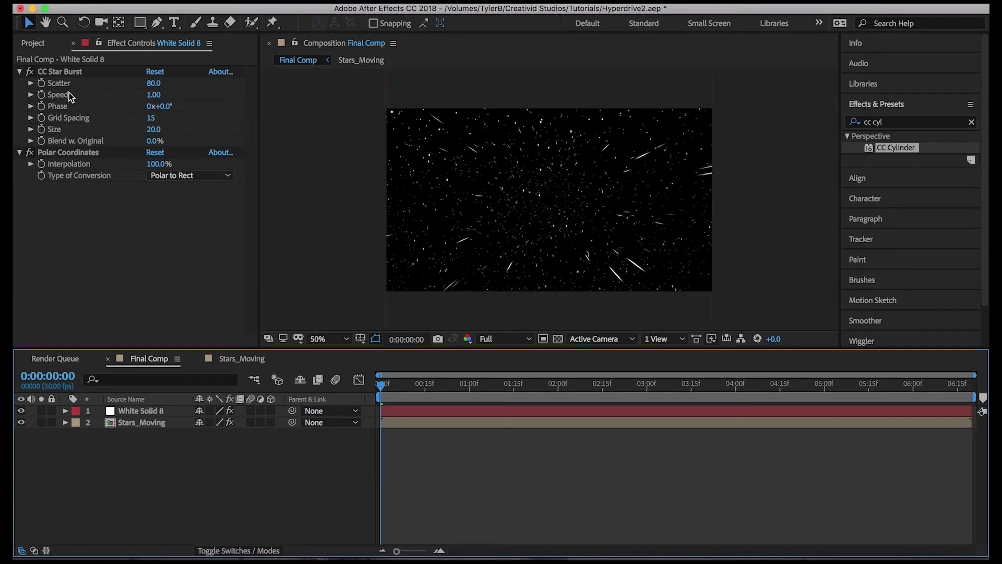
Remove Polar Coordinates from the copy and shift Stars_Moving to start around 1 second.
{"action": "left_click", "coordinate": [64, 149]}
{"action": "key", "text": "Delete"}
{"action": "left_click", "coordinate": [444, 506]}
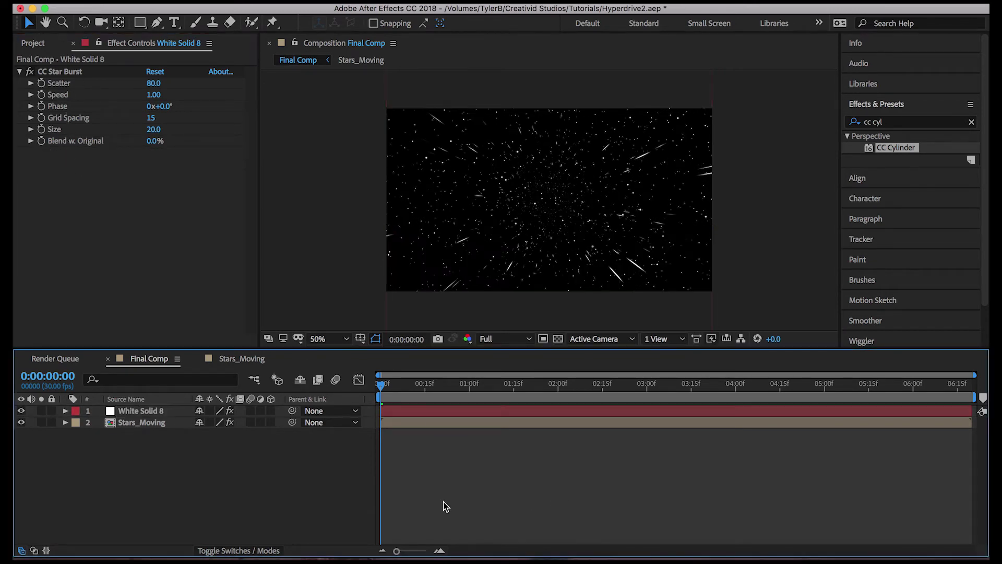
{"action": "left_click", "coordinate": [393, 408]}
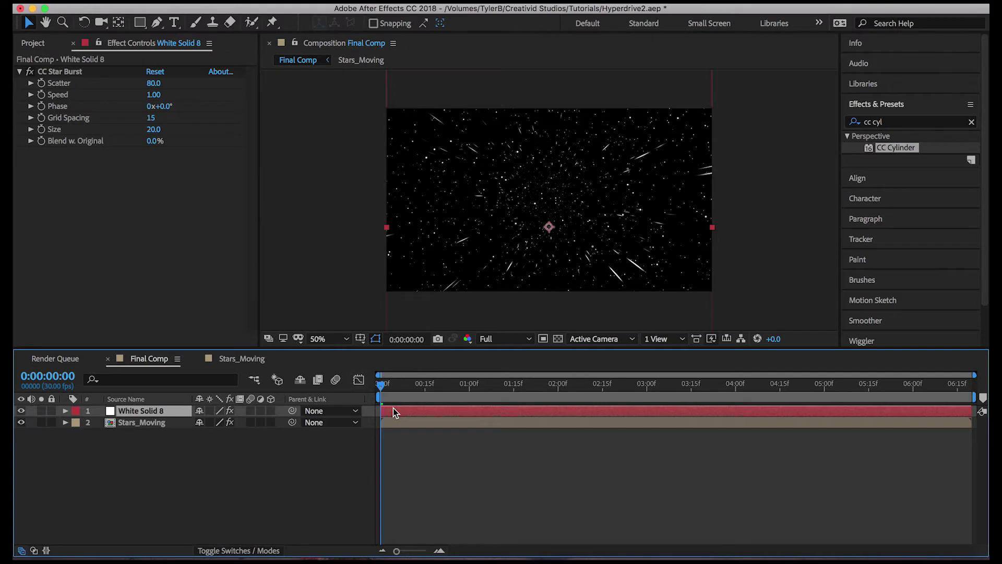
{"action": "left_click_drag", "start_coordinate": [395, 422], "coordinate": [485, 424]}
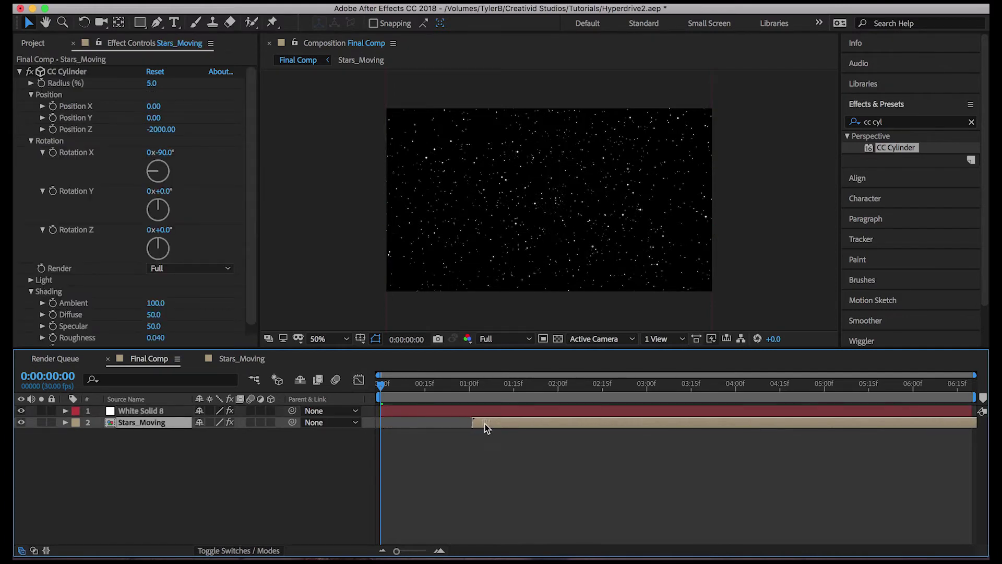
{"action": "left_click", "coordinate": [485, 478]}
Centre the star copy at Y position 540 and preview Final Comp.
{"action": "left_click", "coordinate": [436, 411]}
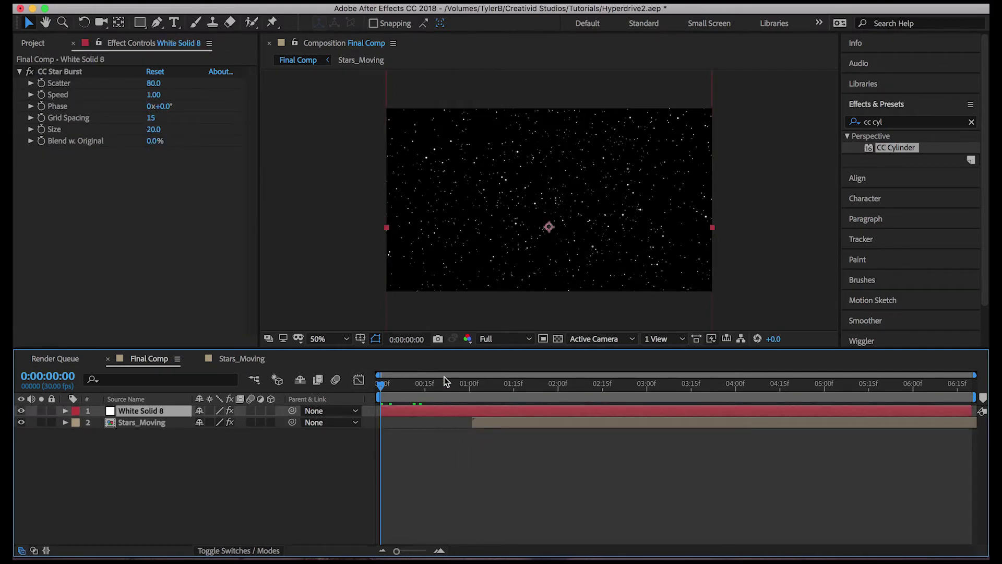
{"action": "key", "text": "p"}
{"action": "left_click", "coordinate": [227, 422]}
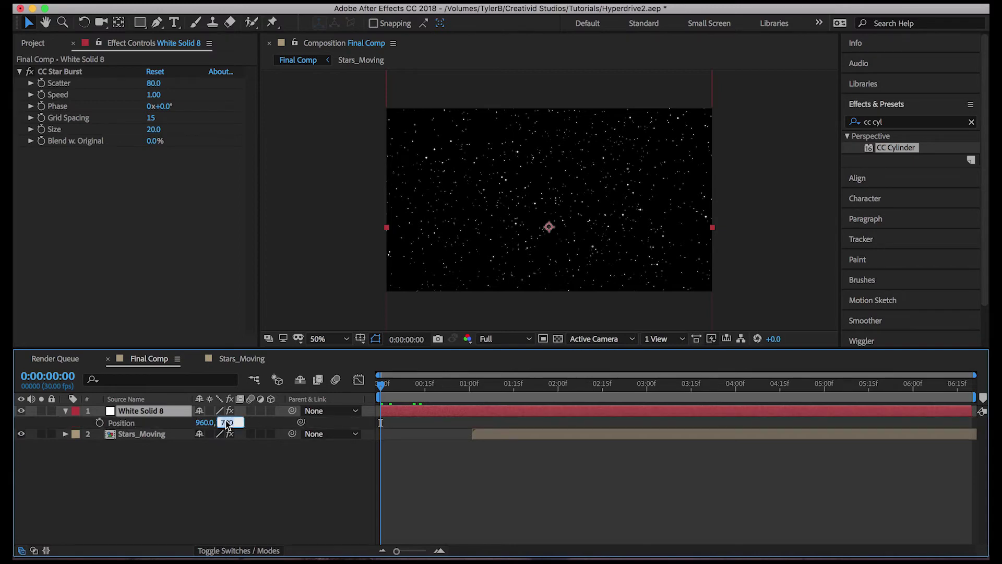
{"action": "type", "text": "540"}
{"action": "key", "text": "Return"}
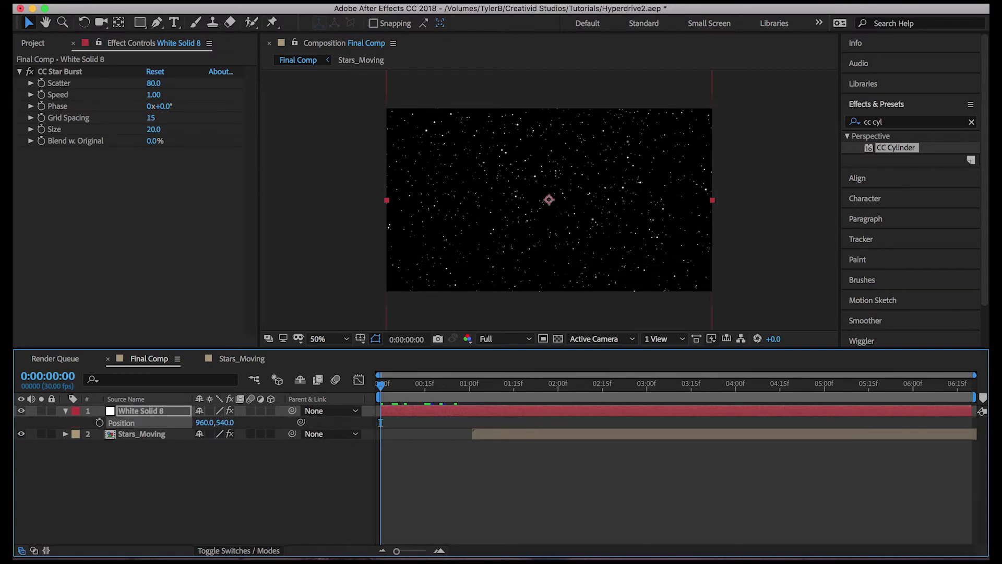
{"action": "left_click", "coordinate": [474, 499]}
{"action": "key", "text": "space"}
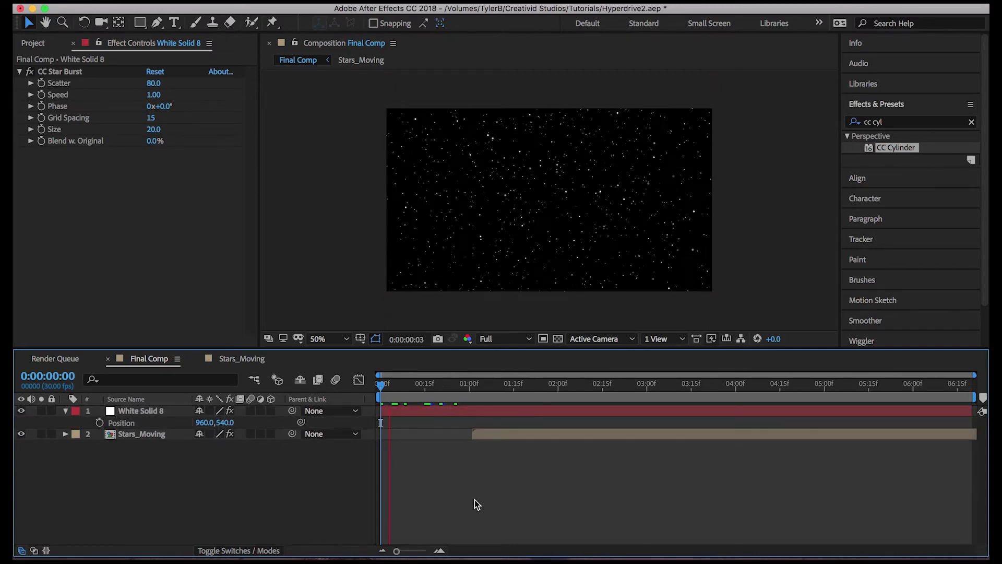
{"action": "key", "text": "space"}
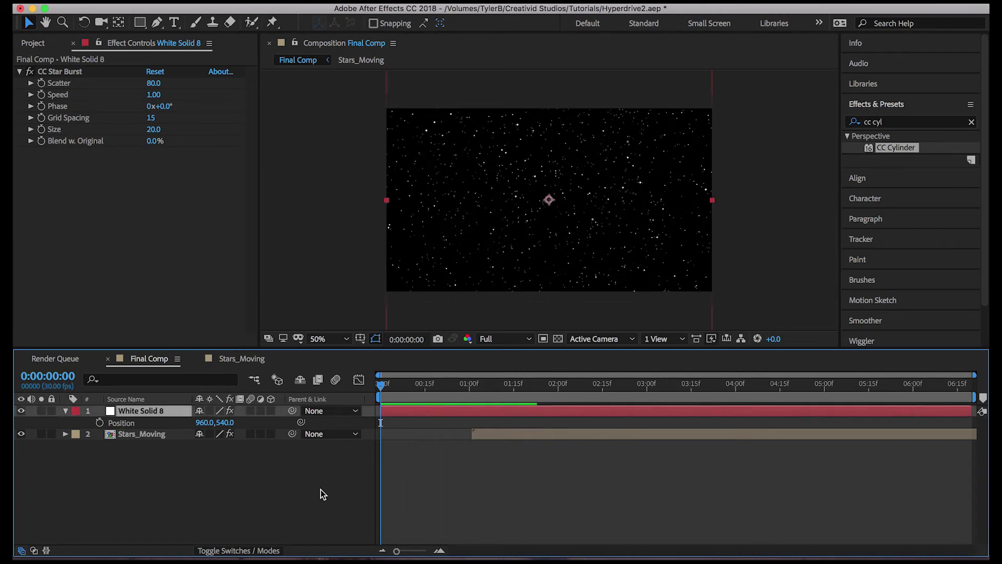
Pre-compose the CC Star Burst solid into a comp named 'Begining and Ending'.
{"action": "key", "text": "super+shift+c"}
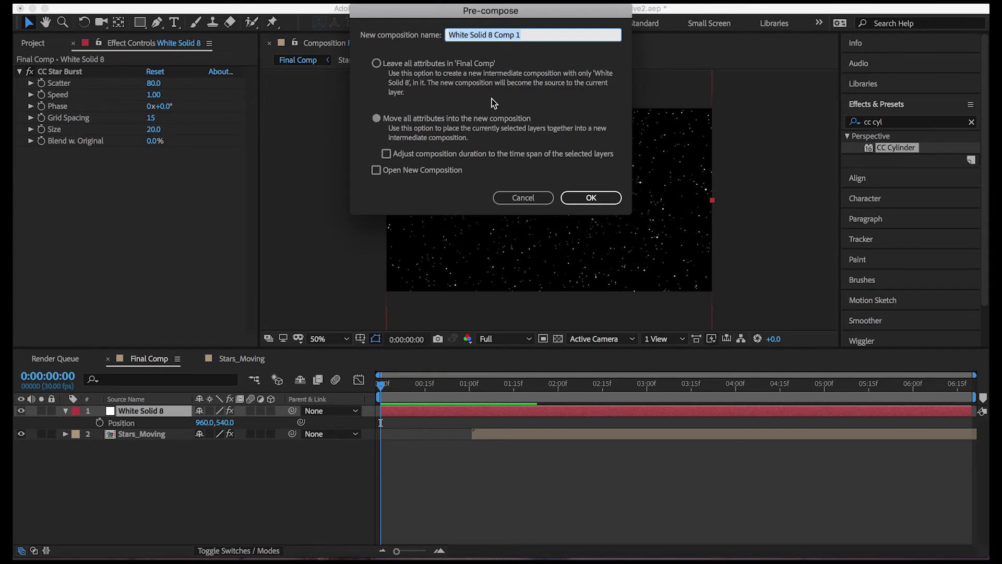
{"action": "type", "text": "Beg"}
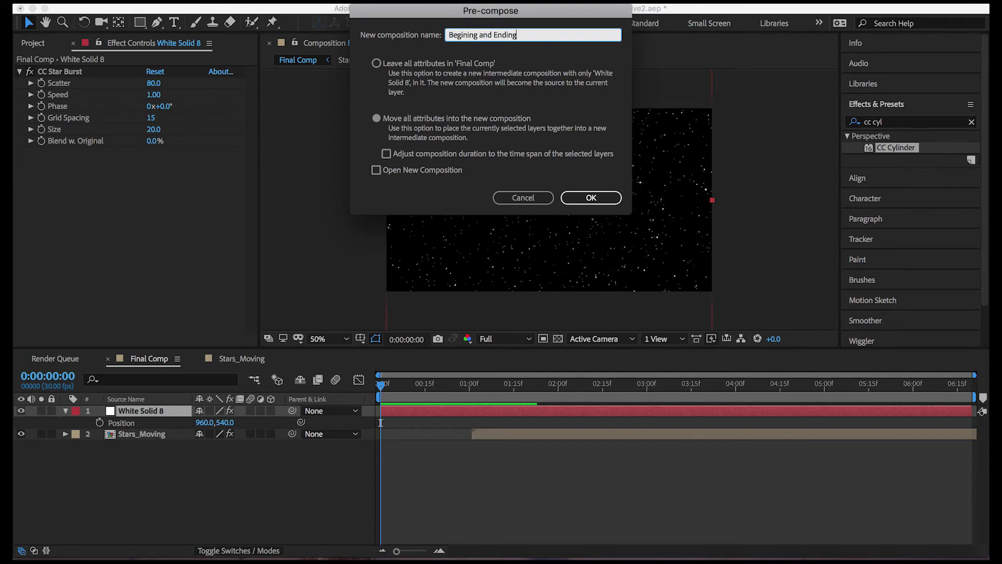
{"action": "type", "text": "ining and Ending"}
{"action": "key", "text": "Return"}
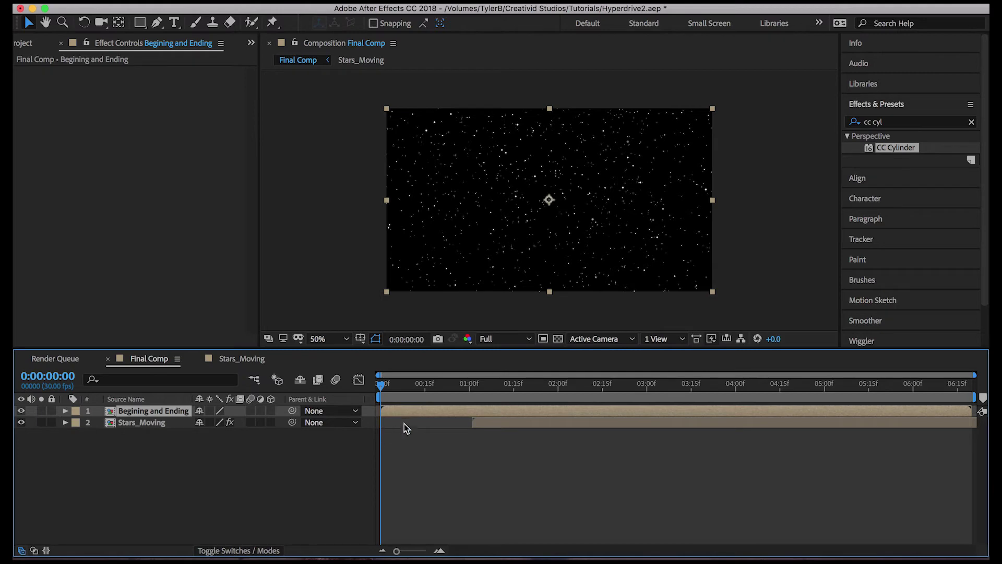
Freeze the Begining and Ending precomp on its current frame.
{"action": "key", "text": "space"}
{"action": "key", "text": "space"}
{"action": "right_click", "coordinate": [423, 410]}
{"action": "mouse_move", "coordinate": [499, 296]}
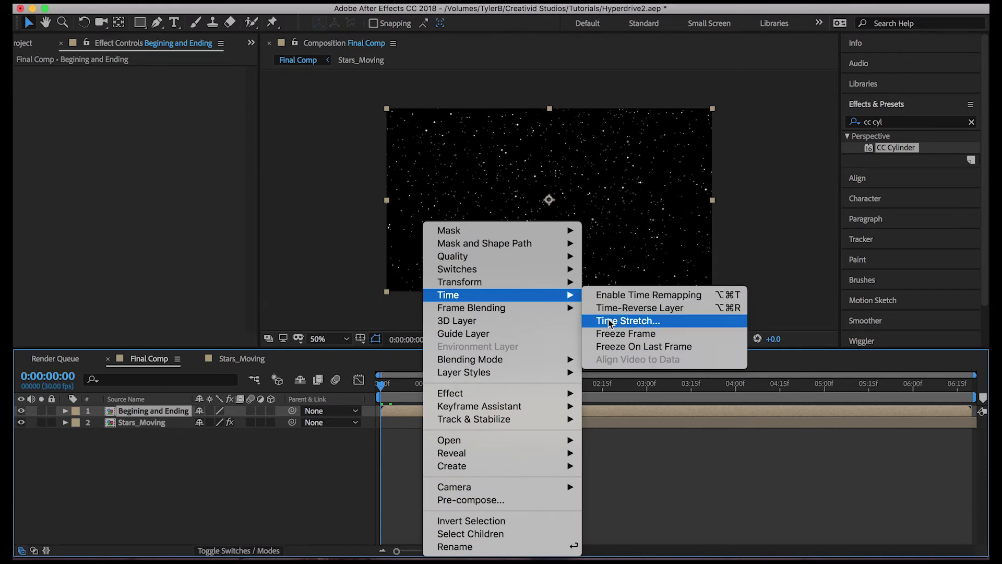
{"action": "left_click", "coordinate": [625, 335]}
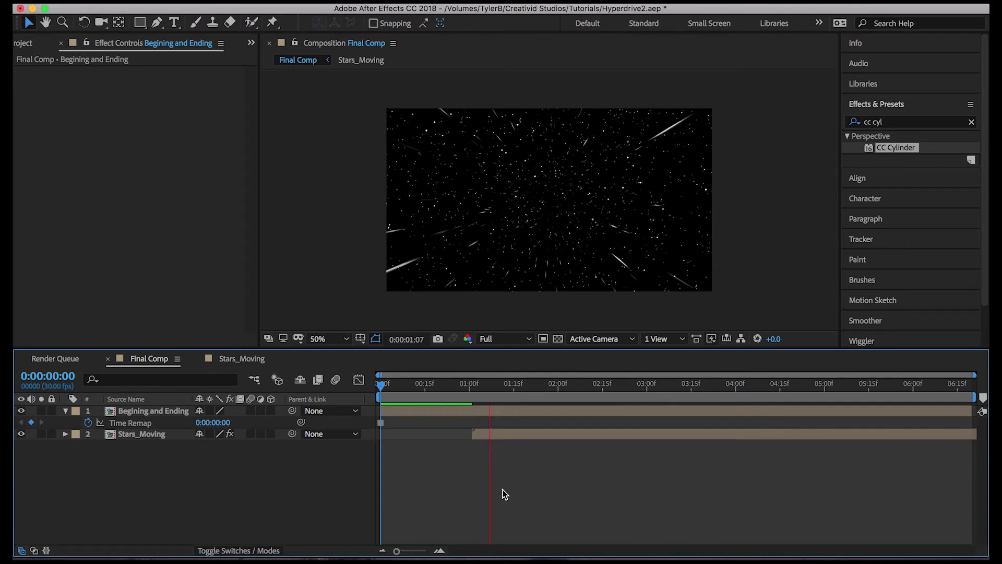
{"action": "key", "text": "space"}
Trim the precomp to end at 1:01, where Stars_Moving begins.
{"action": "left_click", "coordinate": [475, 390]}
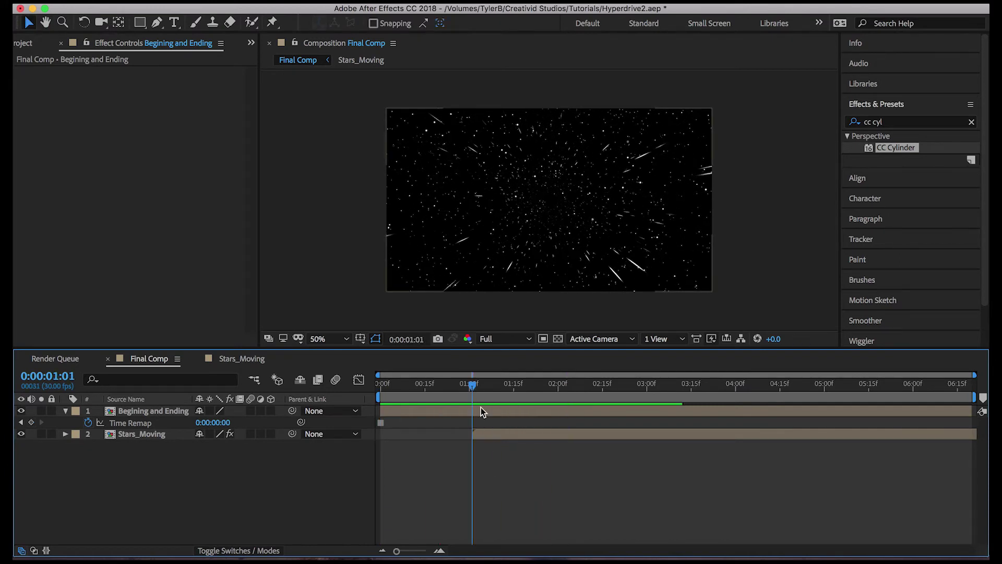
{"action": "left_click", "coordinate": [480, 409]}
{"action": "key", "text": "alt+]"}
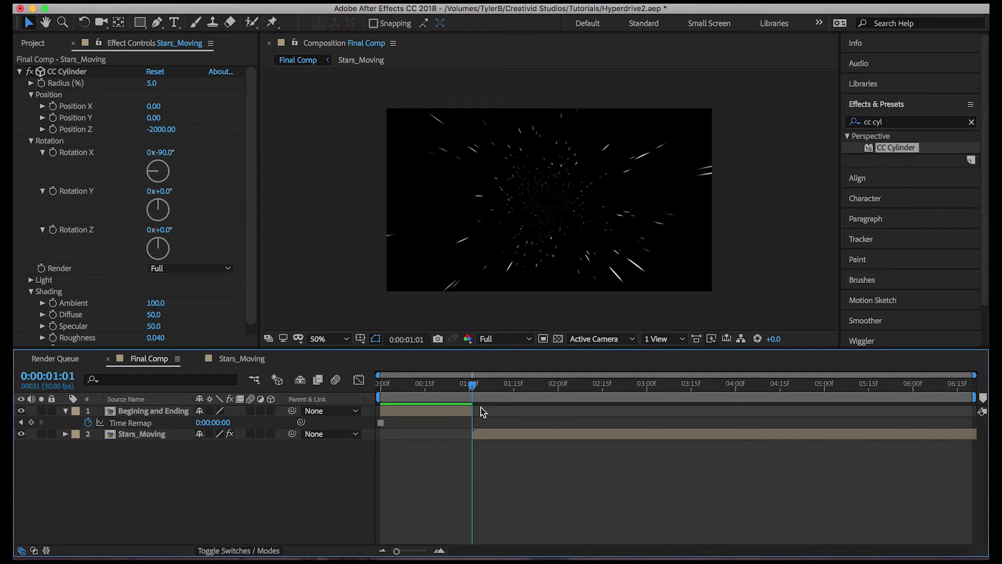
{"action": "key", "text": "Page_Up"}
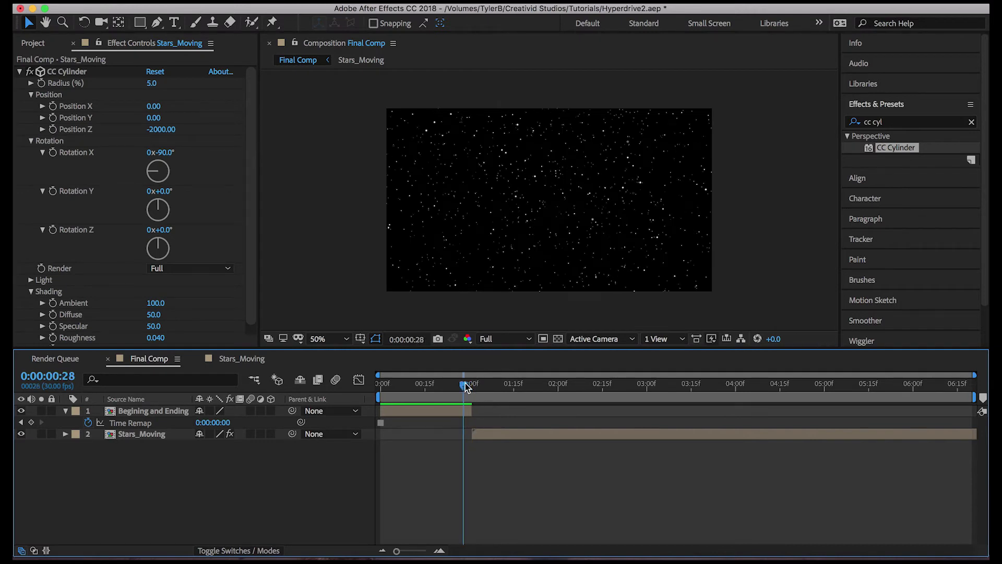
{"action": "mouse_move", "coordinate": [471, 386]}
{"action": "left_mouse_down"}
{"action": "mouse_move", "coordinate": [482, 387]}
{"action": "mouse_move", "coordinate": [473, 386]}
{"action": "left_mouse_up"}
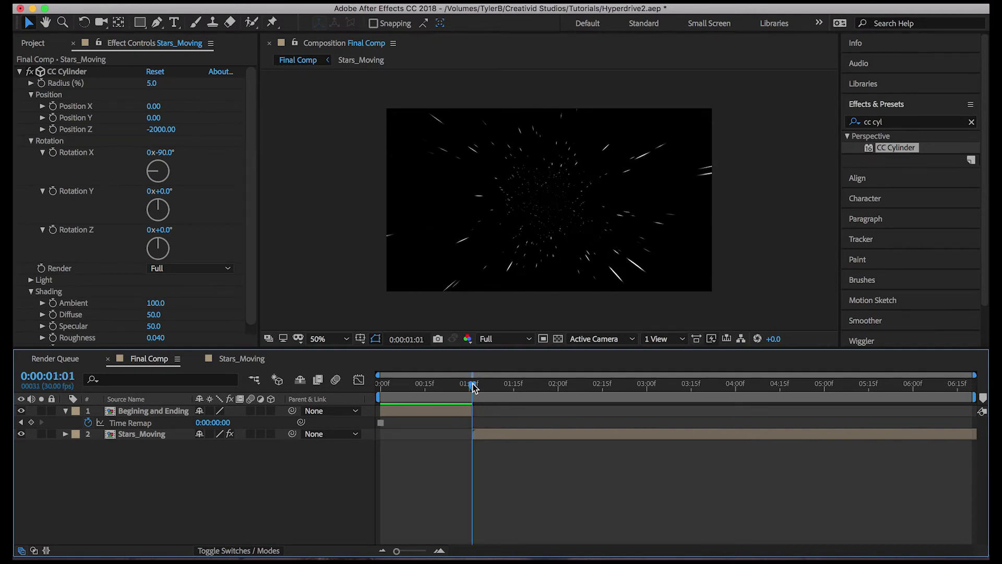
Apply Optics Compensation to the Begining and Ending precomp and extend it past the playhead.
{"action": "left_click", "coordinate": [459, 413]}
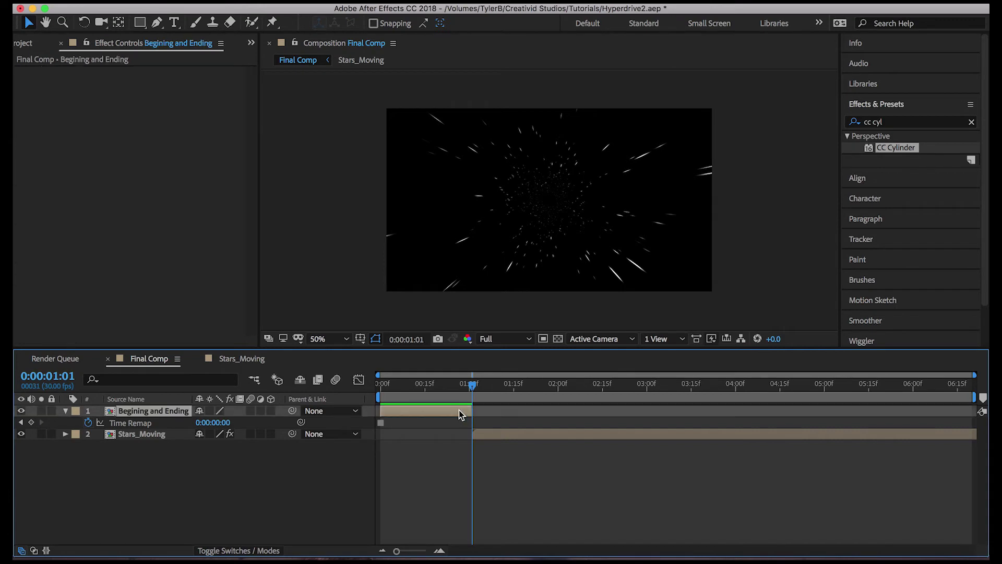
{"action": "left_click_drag", "start_coordinate": [896, 147], "coordinate": [702, 115]}
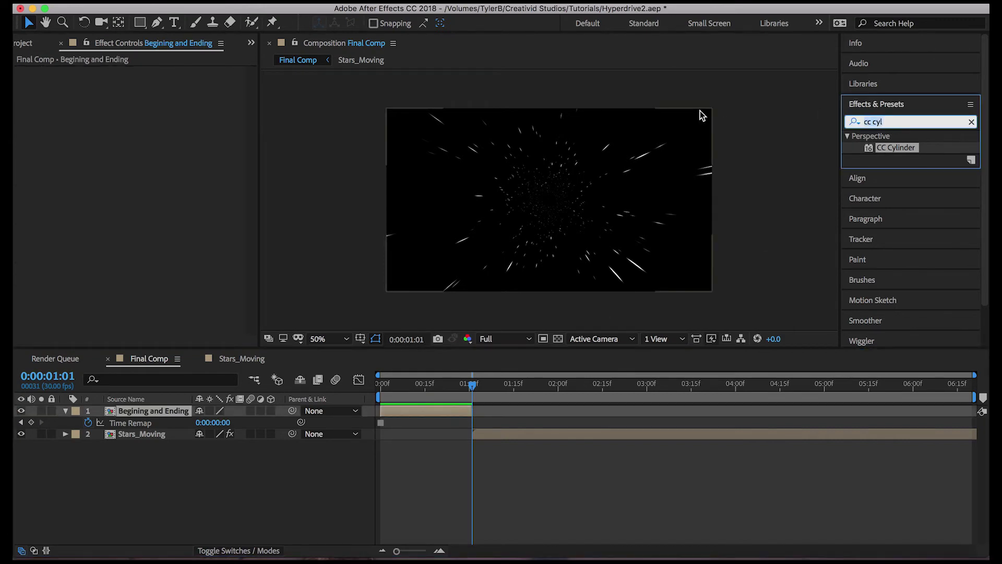
{"action": "type", "text": "optics"}
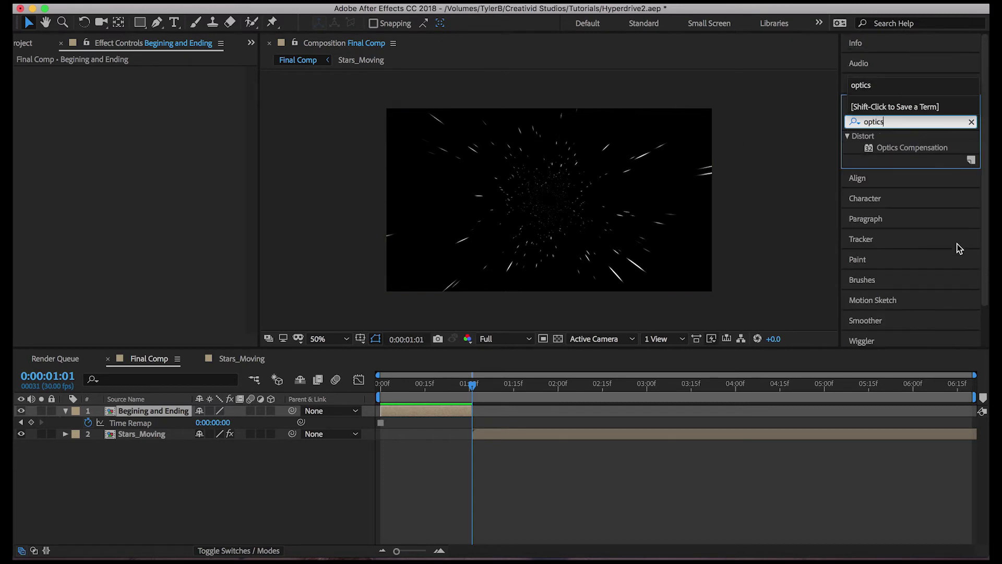
{"action": "left_click_drag", "start_coordinate": [911, 148], "coordinate": [398, 419]}
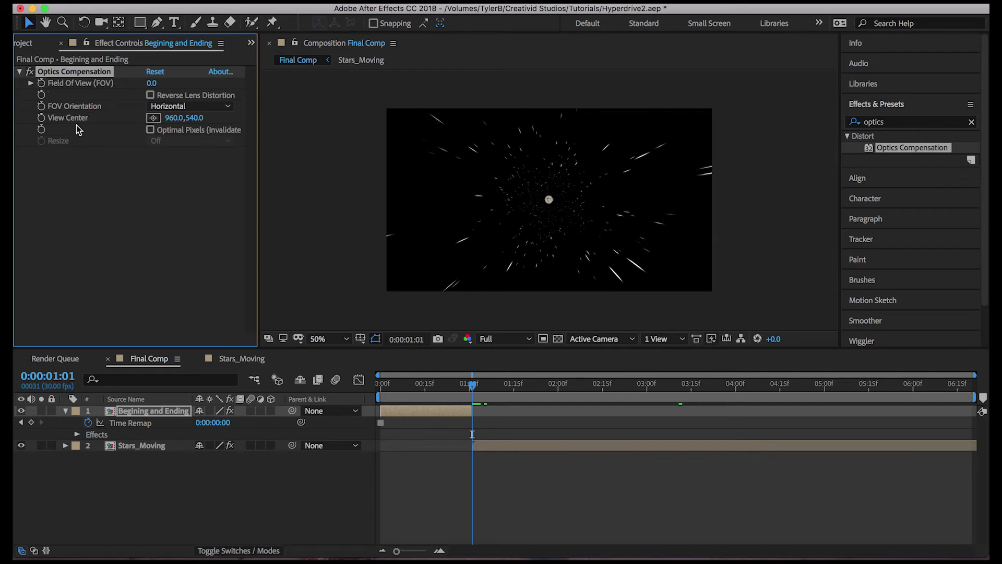
{"action": "left_click_drag", "start_coordinate": [471, 411], "coordinate": [476, 399]}
At 1:02, keyframe Field Of View at 140.7 with Reverse Lens Distortion enabled.
{"action": "left_click", "coordinate": [477, 389]}
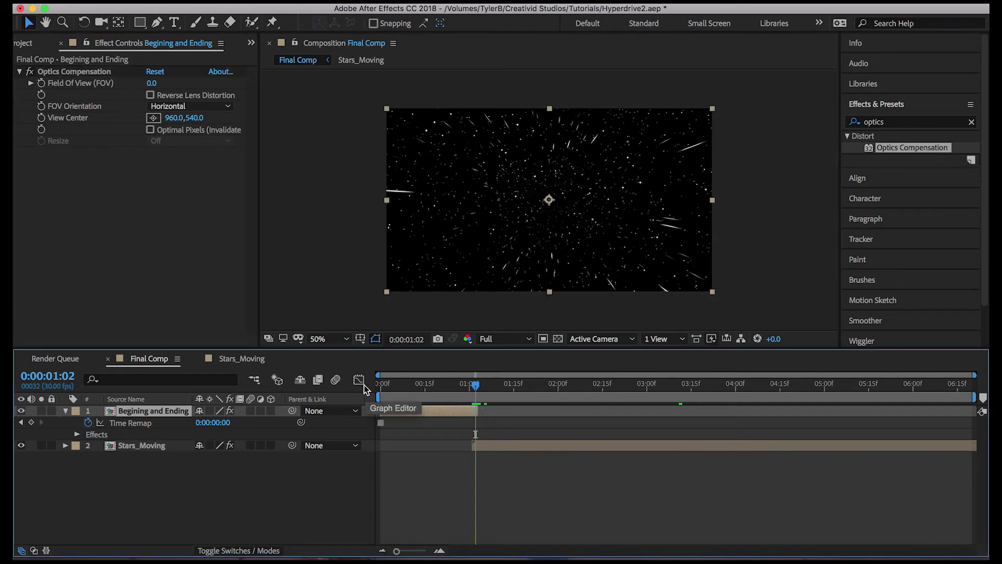
{"action": "left_click", "coordinate": [41, 83]}
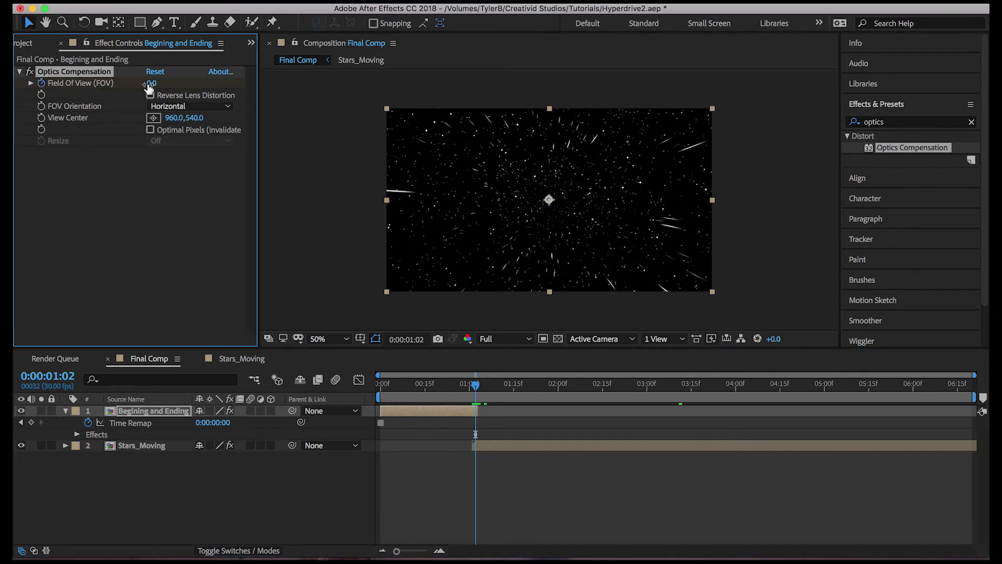
{"action": "left_click_drag", "start_coordinate": [151, 83], "coordinate": [987, 91]}
{"action": "left_click", "coordinate": [150, 95]}
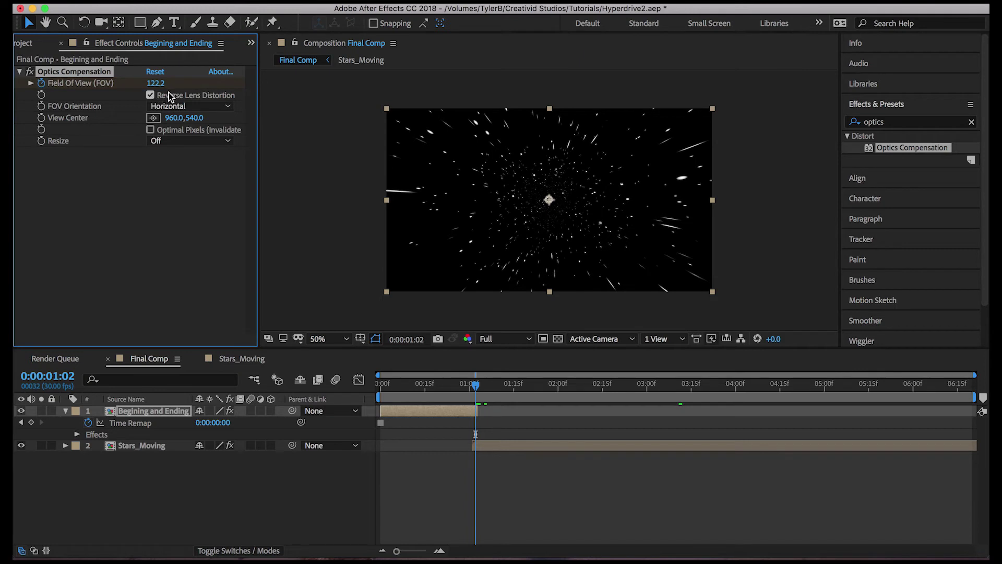
{"action": "left_click_drag", "start_coordinate": [156, 82], "coordinate": [267, 67]}
Keyframe Field Of View at 0 at the composition start and preview the warp.
{"action": "left_click_drag", "start_coordinate": [443, 390], "coordinate": [380, 391]}
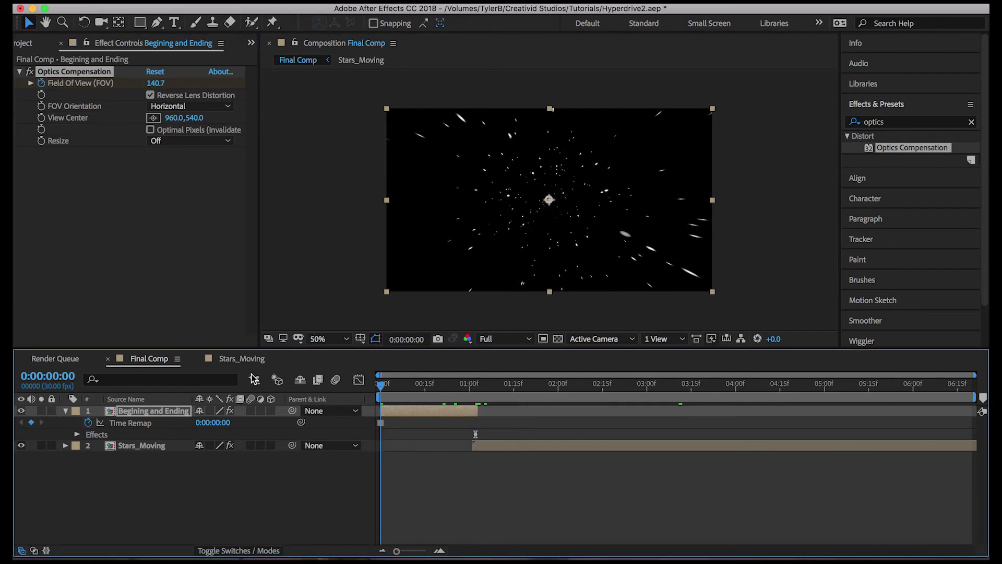
{"action": "left_click", "coordinate": [158, 84]}
{"action": "type", "text": "0"}
{"action": "key", "text": "Return"}
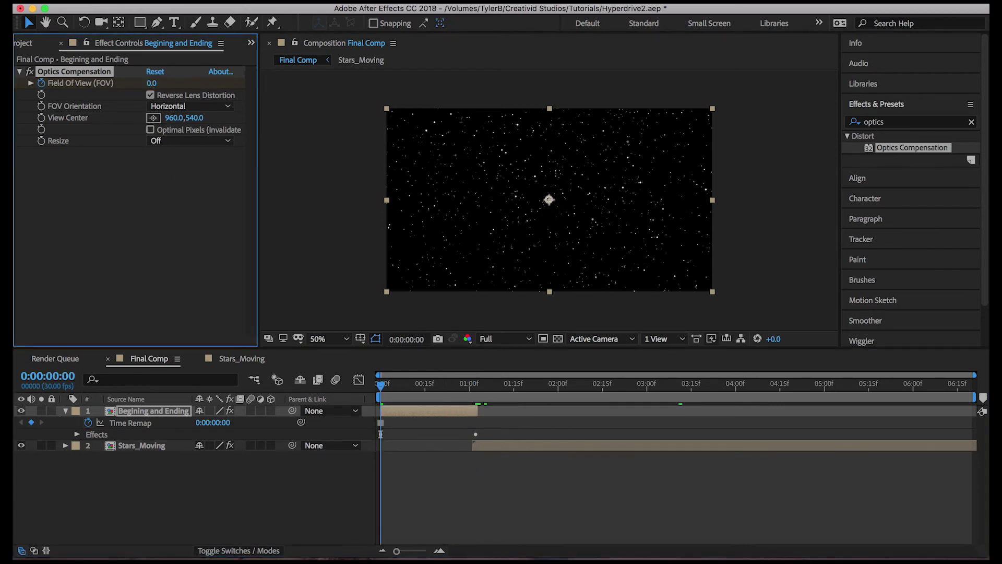
{"action": "left_click", "coordinate": [478, 501]}
{"action": "key", "text": "space"}
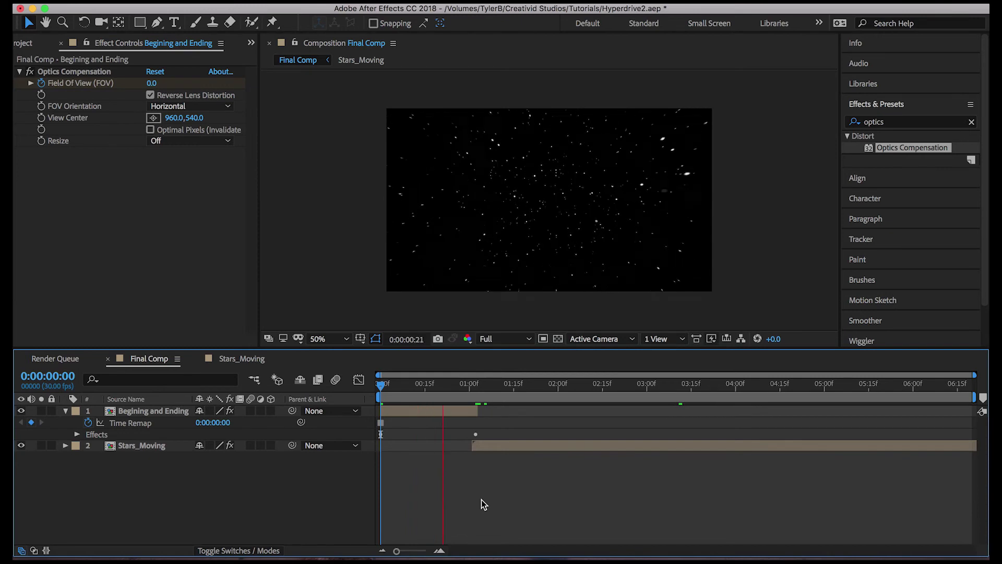
Delay the first Field Of View keyframe to 0:18 and trim the precomp to end near 1:01.
{"action": "left_click", "coordinate": [427, 410]}
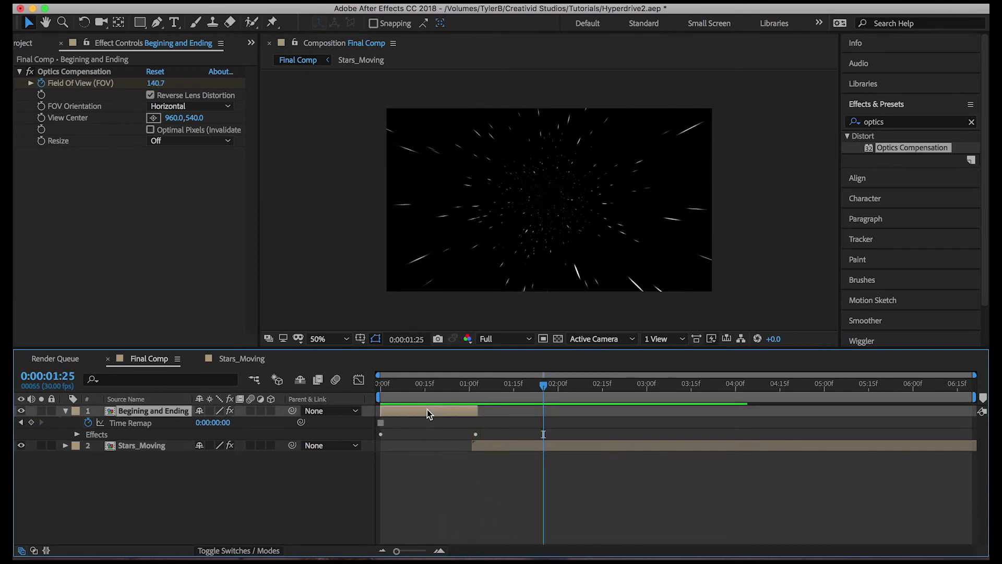
{"action": "key", "text": "u"}
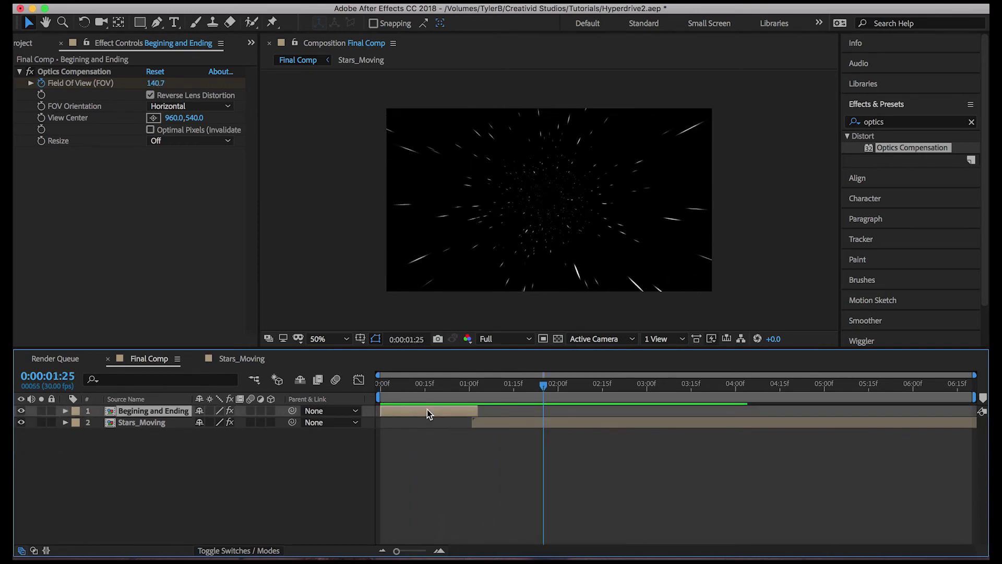
{"action": "key", "text": "u"}
{"action": "left_click_drag", "start_coordinate": [381, 445], "coordinate": [434, 452]}
{"action": "left_click", "coordinate": [443, 488]}
{"action": "left_click", "coordinate": [421, 393]}
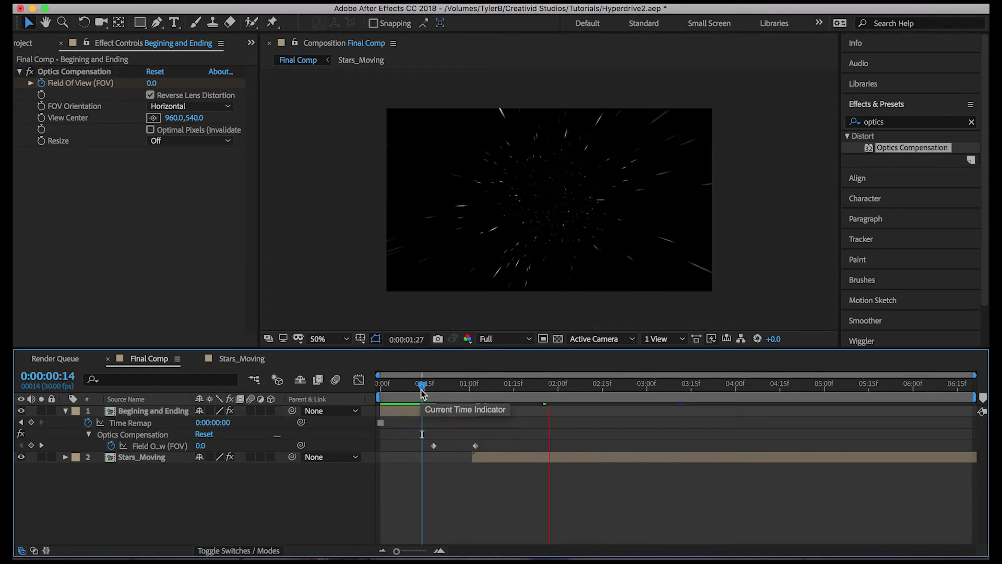
{"action": "left_click_drag", "start_coordinate": [420, 410], "coordinate": [467, 412]}
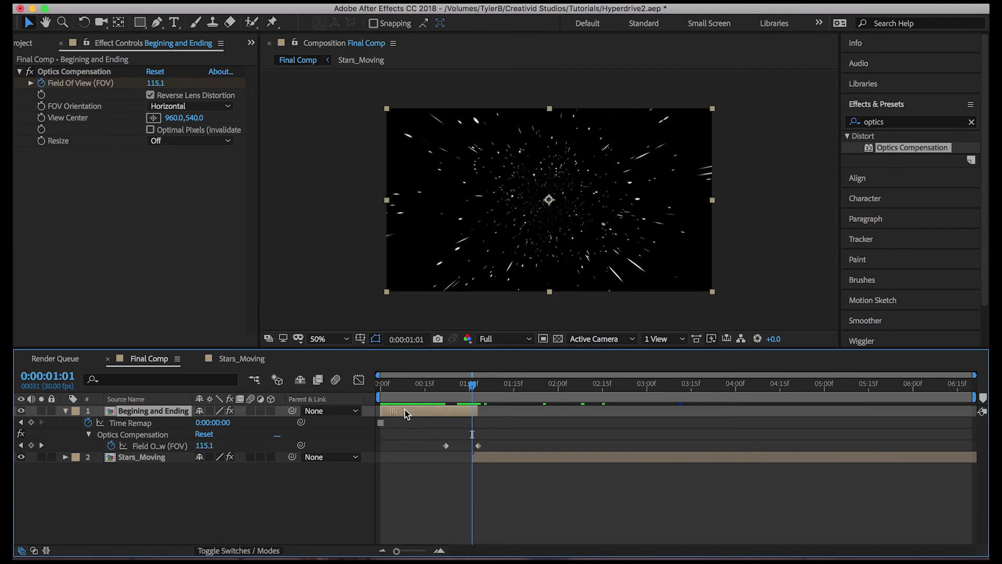
{"action": "left_click_drag", "start_coordinate": [405, 410], "coordinate": [424, 415]}
Keyframe the precomp's Opacity from 100% at 1:01 to 50% at 1:02, then move to about 5 seconds.
{"action": "key", "text": "t"}
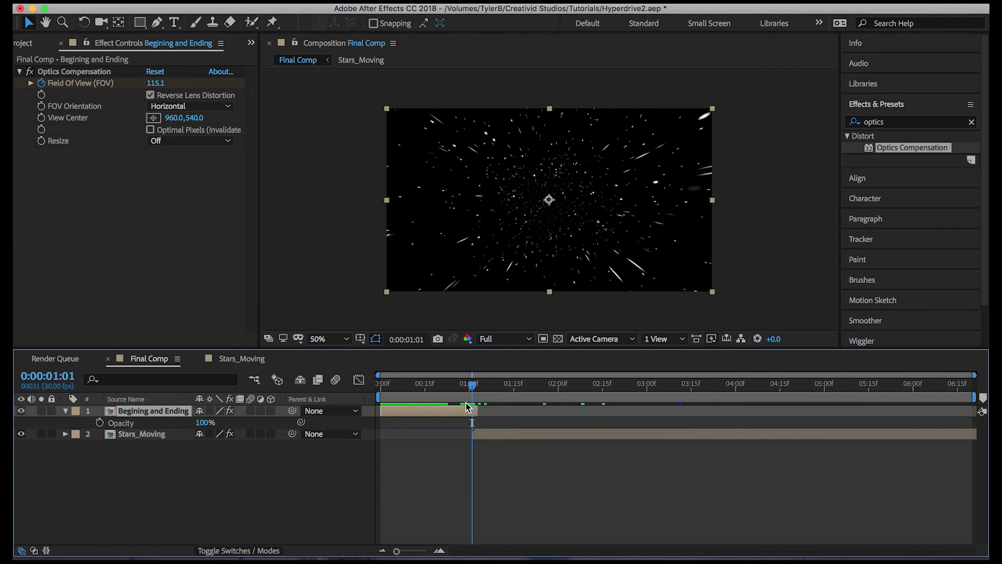
{"action": "left_click", "coordinate": [99, 423]}
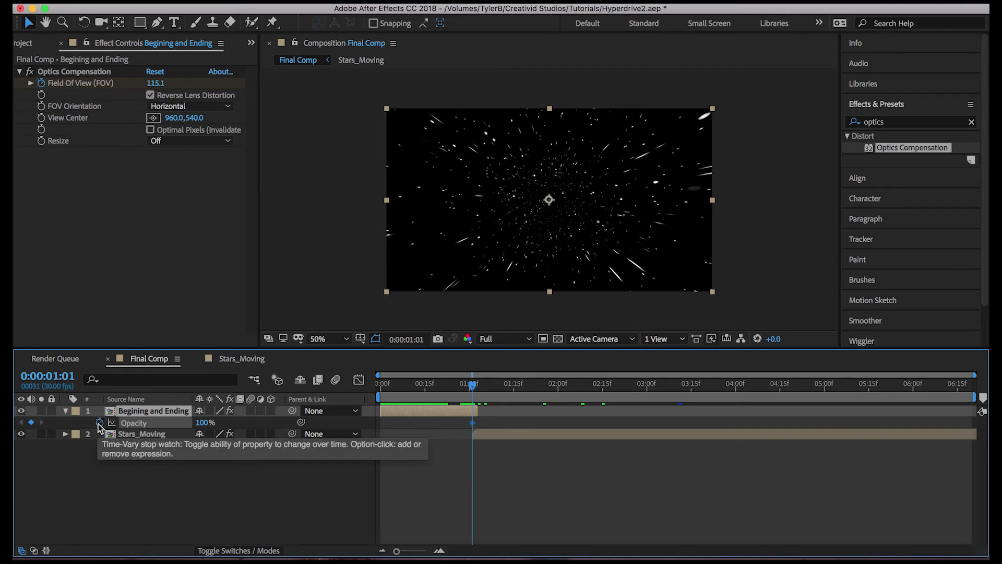
{"action": "left_click", "coordinate": [477, 390]}
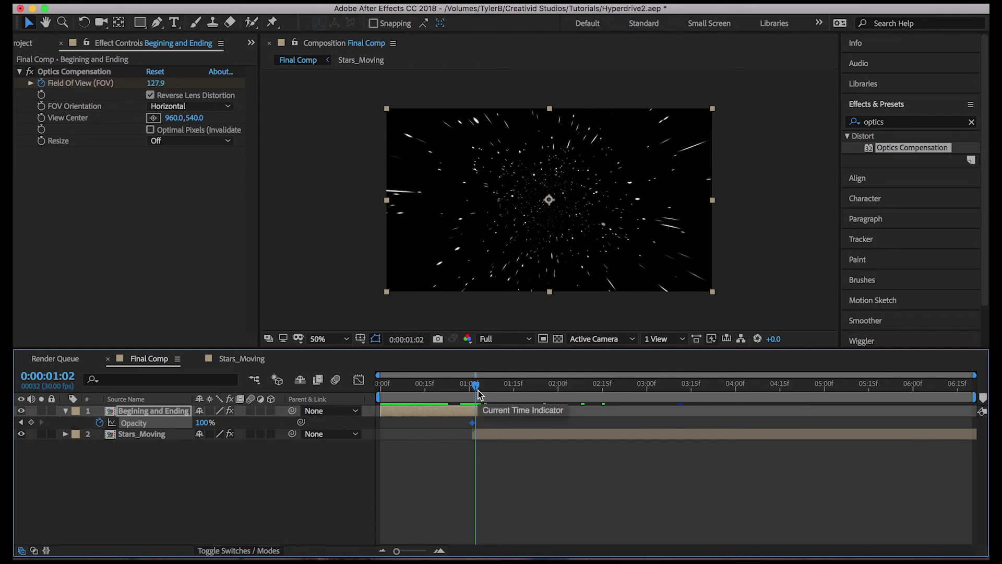
{"action": "key", "text": "semicolon"}
{"action": "left_click", "coordinate": [205, 422]}
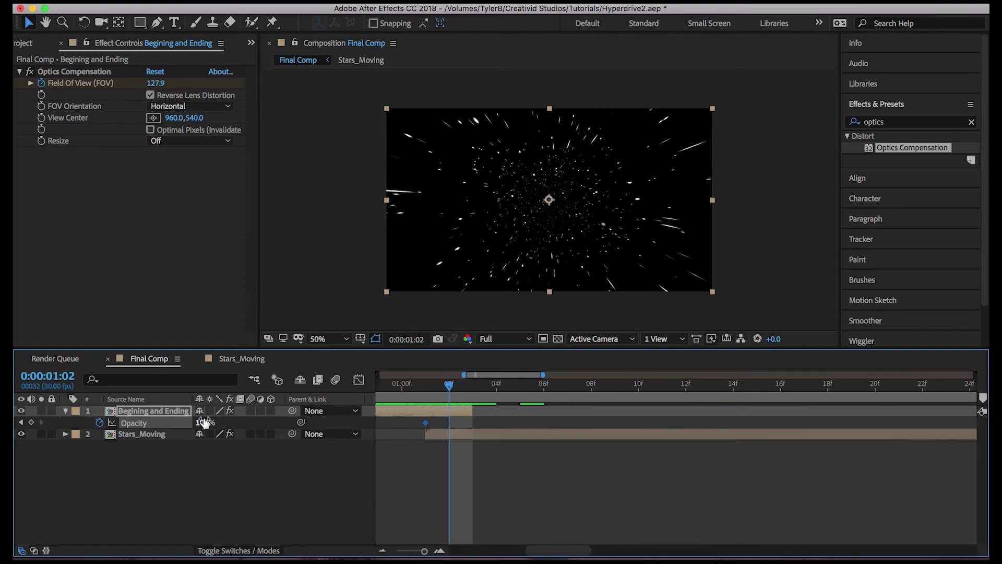
{"action": "type", "text": "50"}
{"action": "key", "text": "Return"}
{"action": "key", "text": "semicolon"}
{"action": "left_click", "coordinate": [783, 385]}
{"action": "left_click_drag", "start_coordinate": [783, 389], "coordinate": [869, 391]}
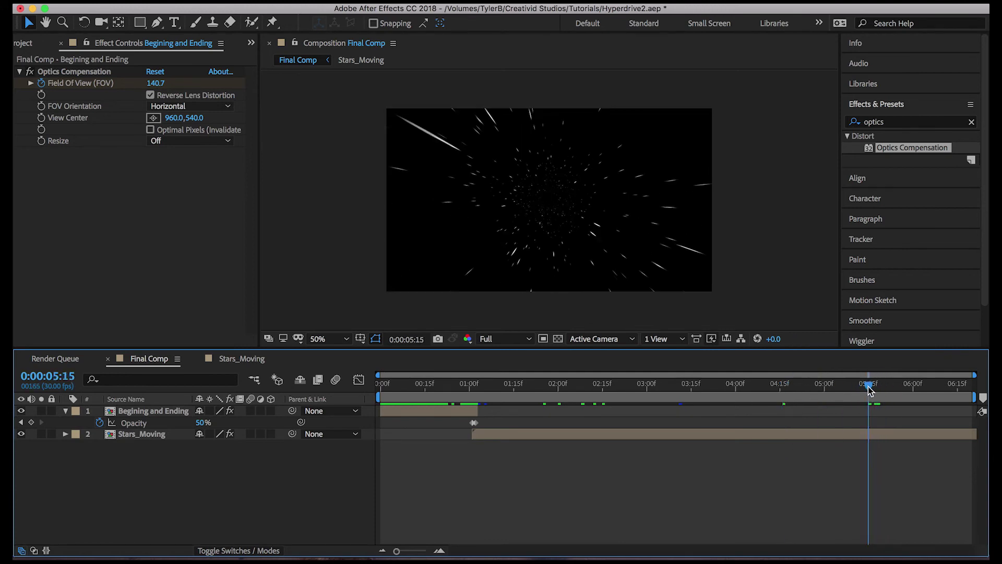
Split Stars_Moving at the current time, delete the later half, and check the frame at 5:09.
{"action": "left_click", "coordinate": [873, 436]}
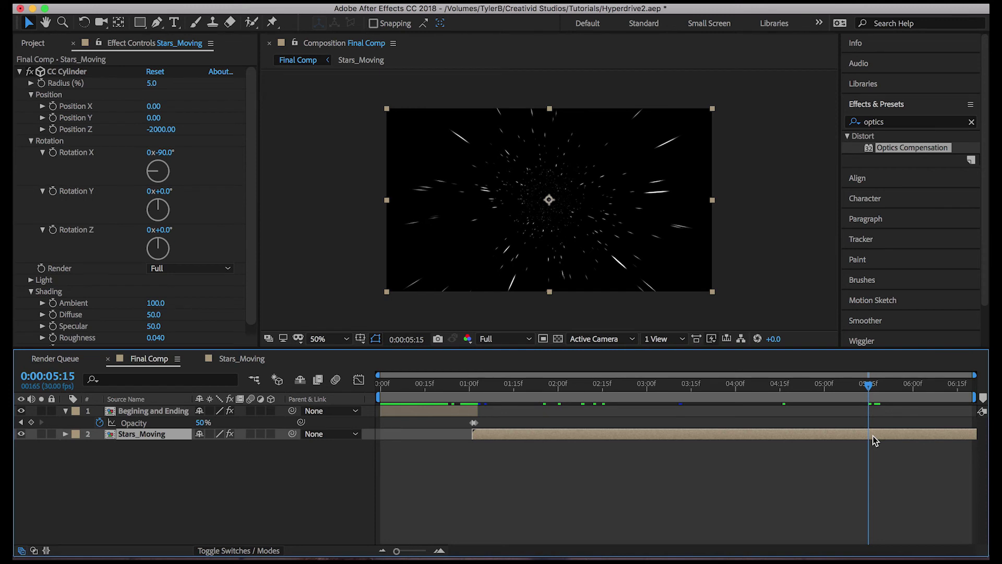
{"action": "key", "text": "super+shift+d"}
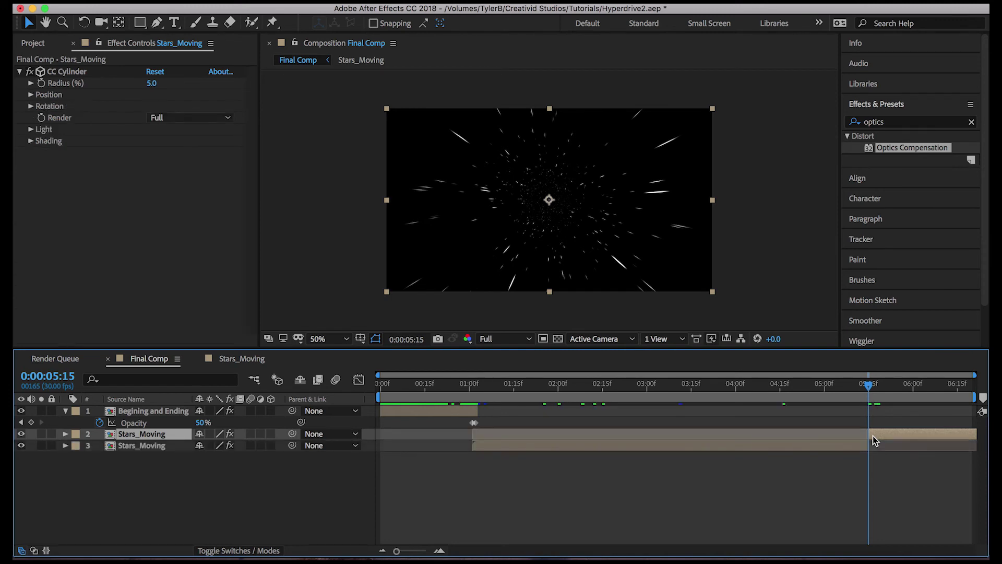
{"action": "key", "text": "Delete"}
{"action": "left_click_drag", "start_coordinate": [878, 390], "coordinate": [850, 389]}
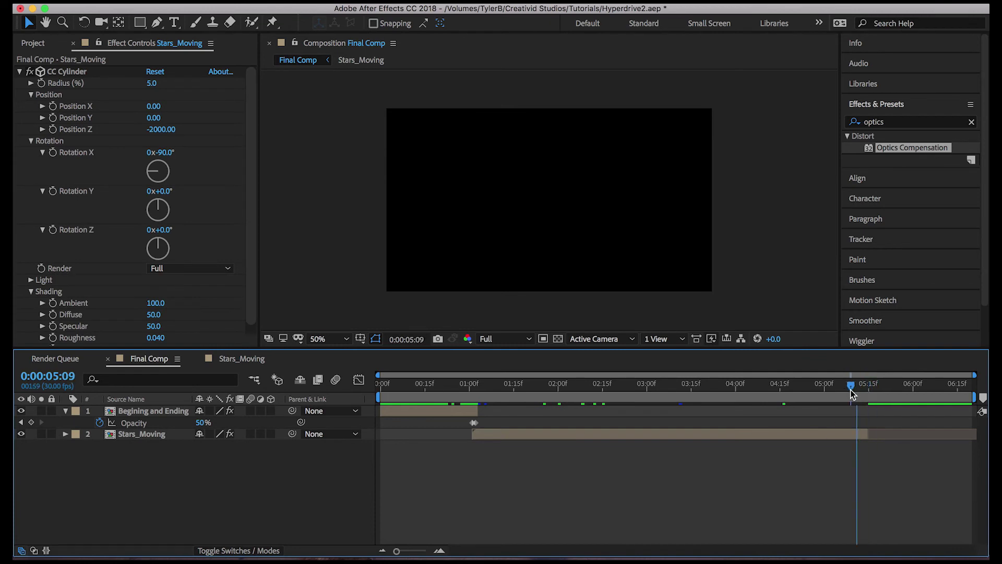
Duplicate Begining and Ending, start the copy at 5:15, and delete its Field Of View keyframes.
{"action": "left_click", "coordinate": [448, 410]}
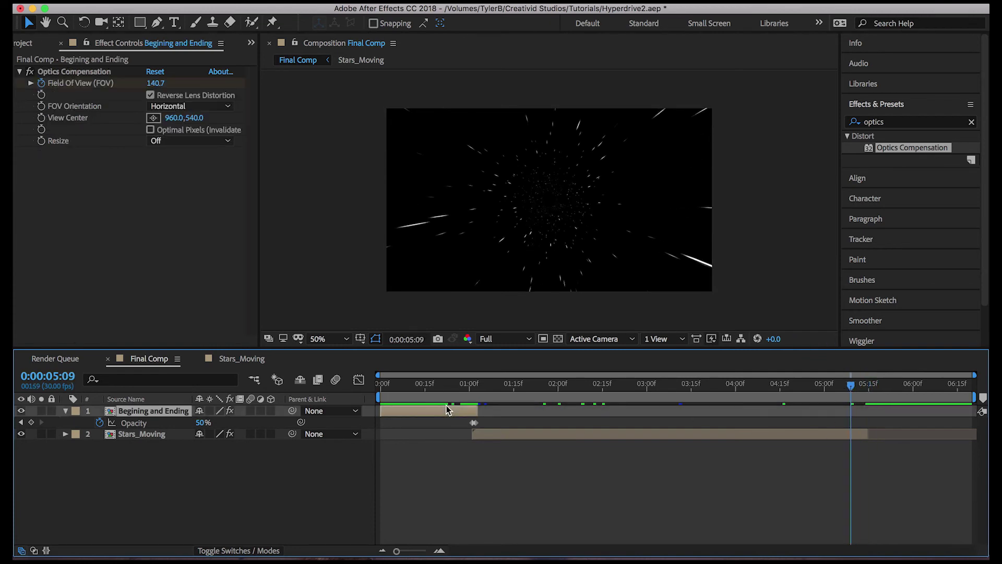
{"action": "key", "text": "super+d"}
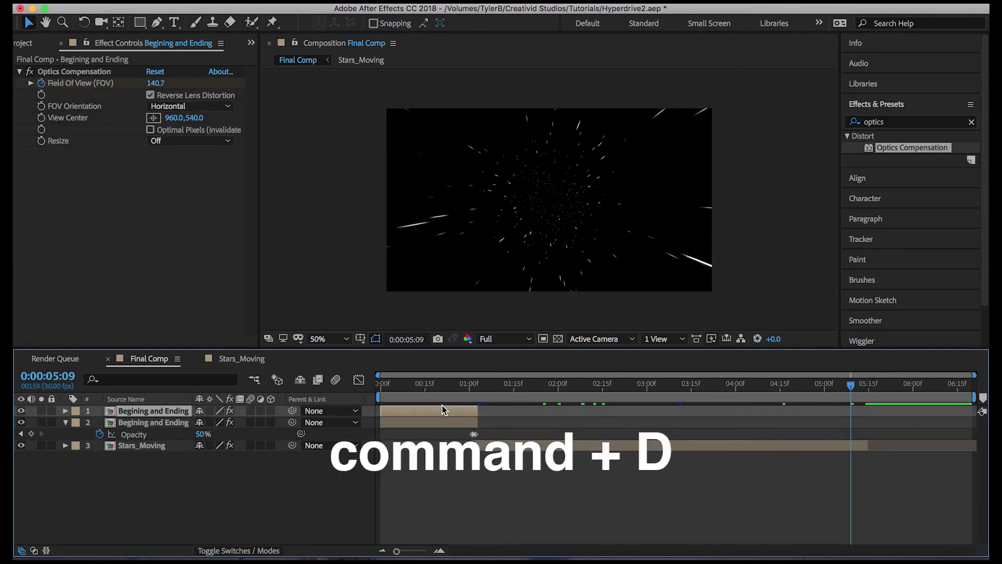
{"action": "left_click_drag", "start_coordinate": [409, 412], "coordinate": [977, 462]}
{"action": "key", "text": "u"}
{"action": "key", "text": "Delete"}
{"action": "key", "text": "Delete"}
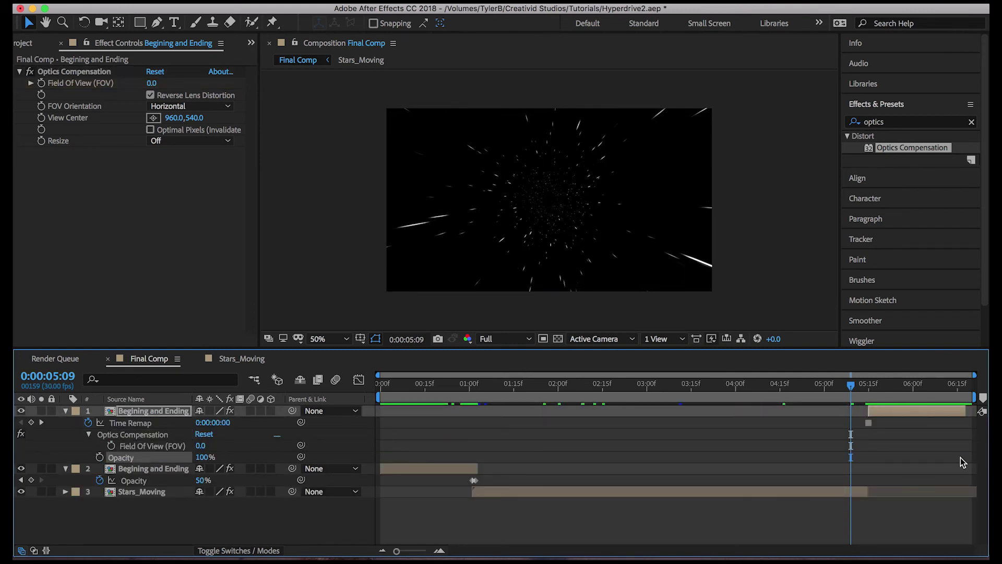
Turn off Reverse Lens Distortion on the copy and keyframe Field Of View at 0 around 5:24.
{"action": "left_click", "coordinate": [867, 387]}
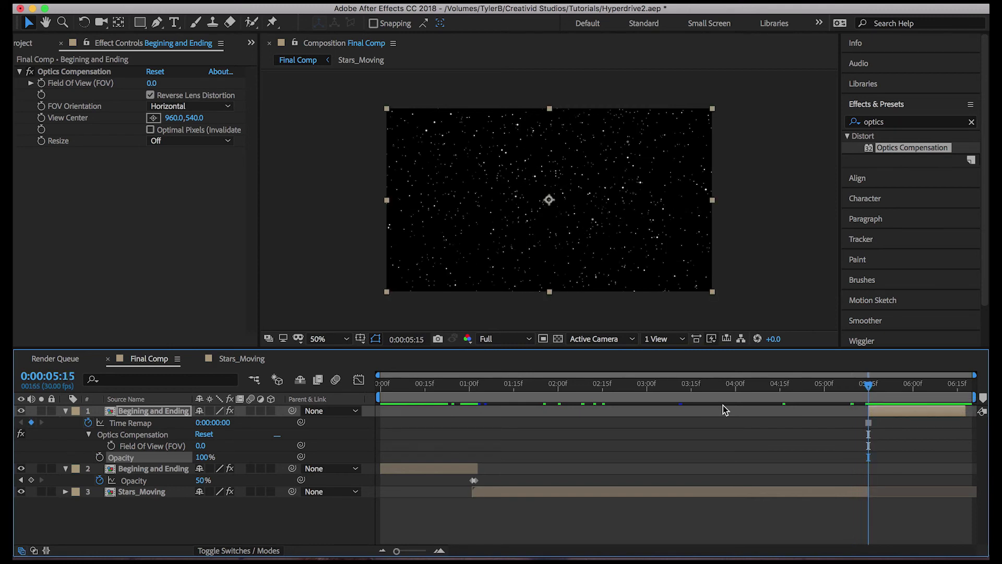
{"action": "left_click", "coordinate": [151, 95]}
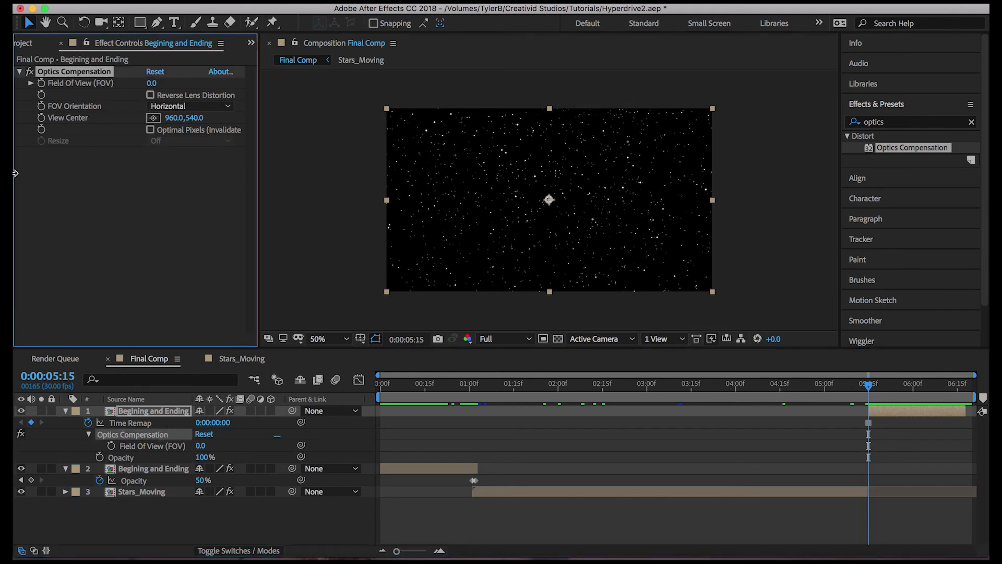
{"action": "mouse_move", "coordinate": [892, 386]}
{"action": "left_mouse_down"}
{"action": "mouse_move", "coordinate": [908, 390]}
{"action": "mouse_move", "coordinate": [896, 391]}
{"action": "left_mouse_up"}
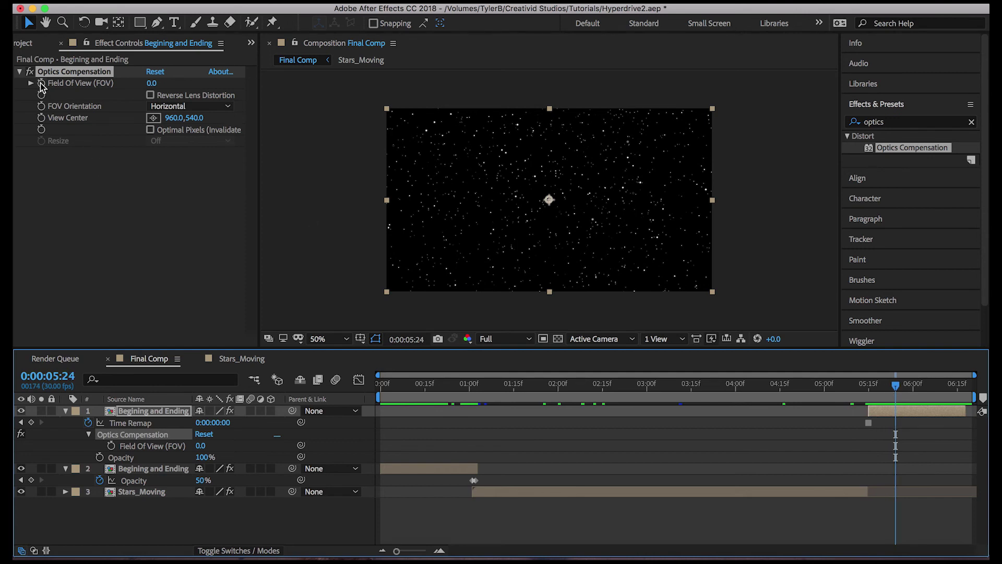
{"action": "left_click", "coordinate": [42, 84]}
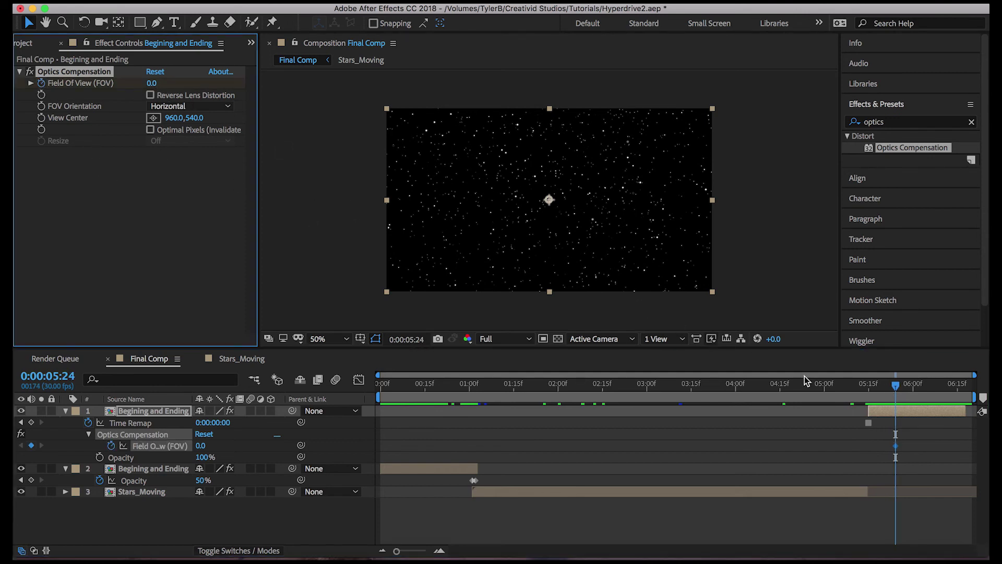
Keyframe the copy's Field Of View at about 162.5 at 5:15.
{"action": "left_click", "coordinate": [867, 390]}
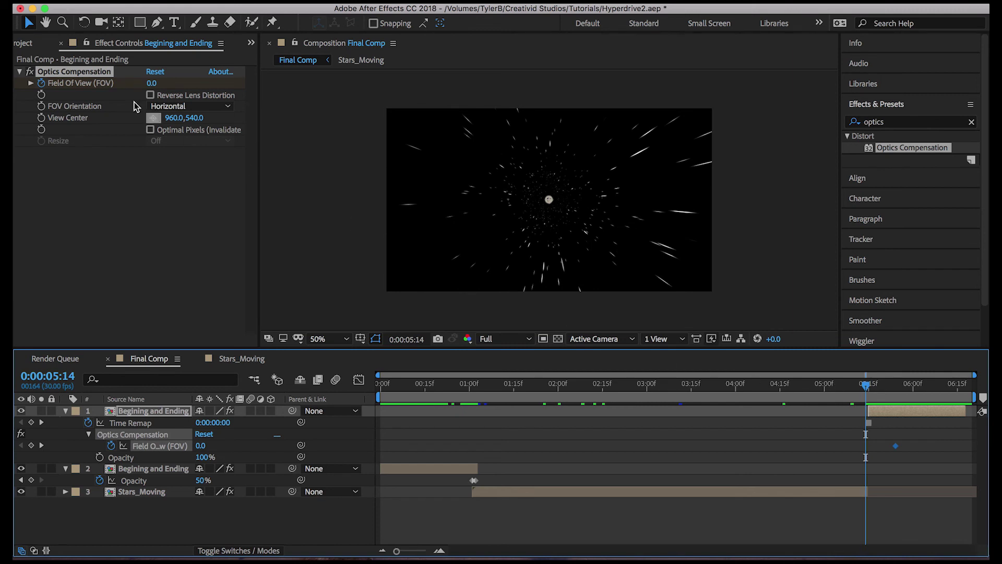
{"action": "left_click_drag", "start_coordinate": [152, 84], "coordinate": [476, 78]}
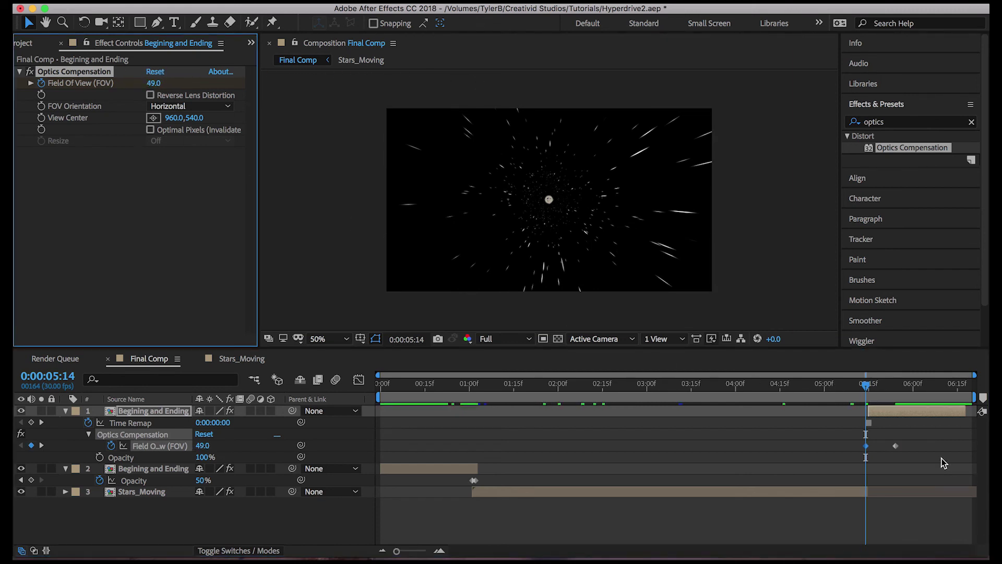
{"action": "key", "text": "super+z"}
{"action": "left_click", "coordinate": [869, 385]}
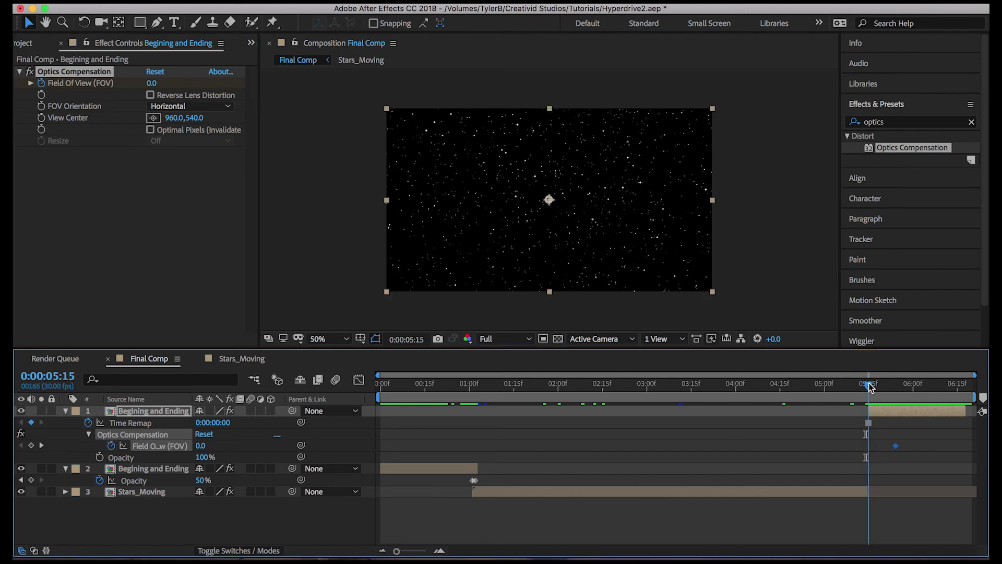
{"action": "left_click_drag", "start_coordinate": [151, 83], "coordinate": [16, 125]}
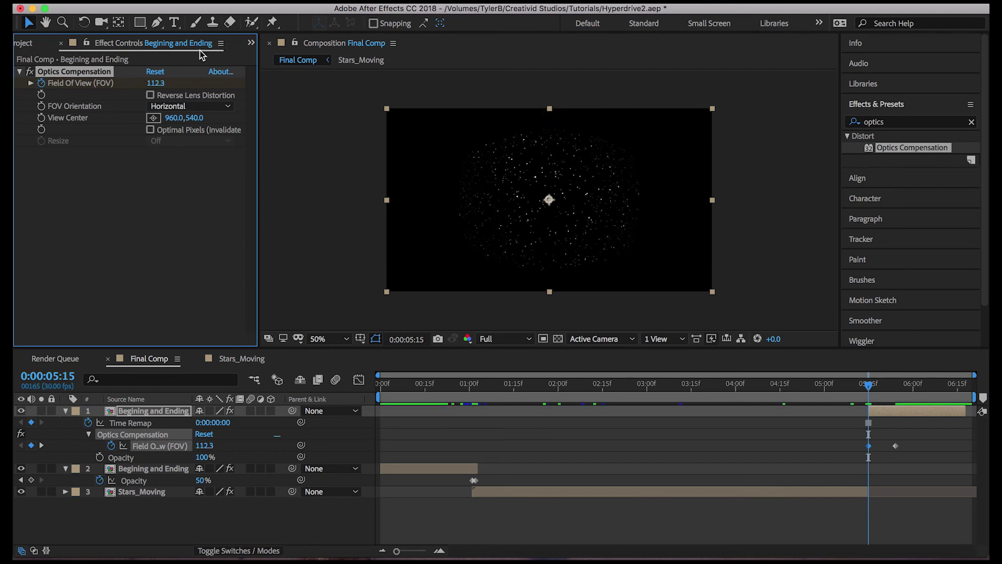
{"action": "left_click_drag", "start_coordinate": [202, 55], "coordinate": [465, 58]}
Preview the snap-back and shift the copy about two frames later.
{"action": "left_click", "coordinate": [927, 465]}
{"action": "key", "text": "space"}
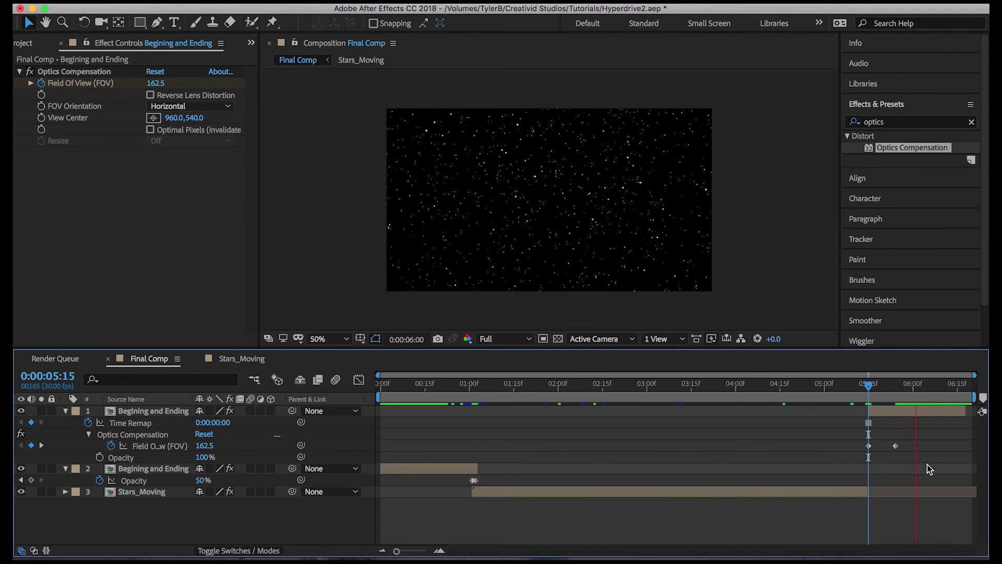
{"action": "left_click_drag", "start_coordinate": [878, 412], "coordinate": [885, 412]}
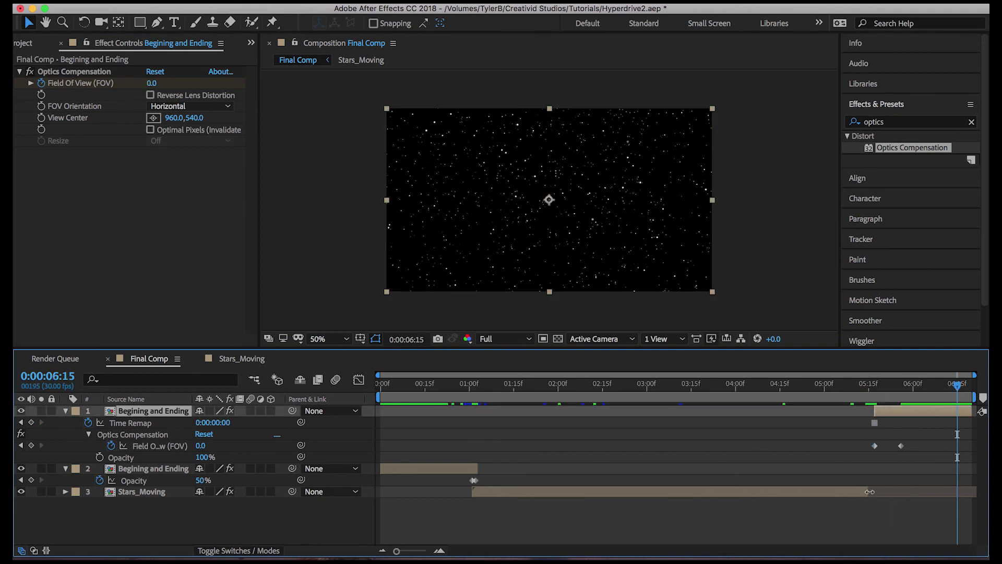
Extend Stars_Moving slightly and keyframe its Opacity fading from 100% to 0%.
{"action": "left_click_drag", "start_coordinate": [869, 492], "coordinate": [891, 491]}
{"action": "key", "text": "o"}
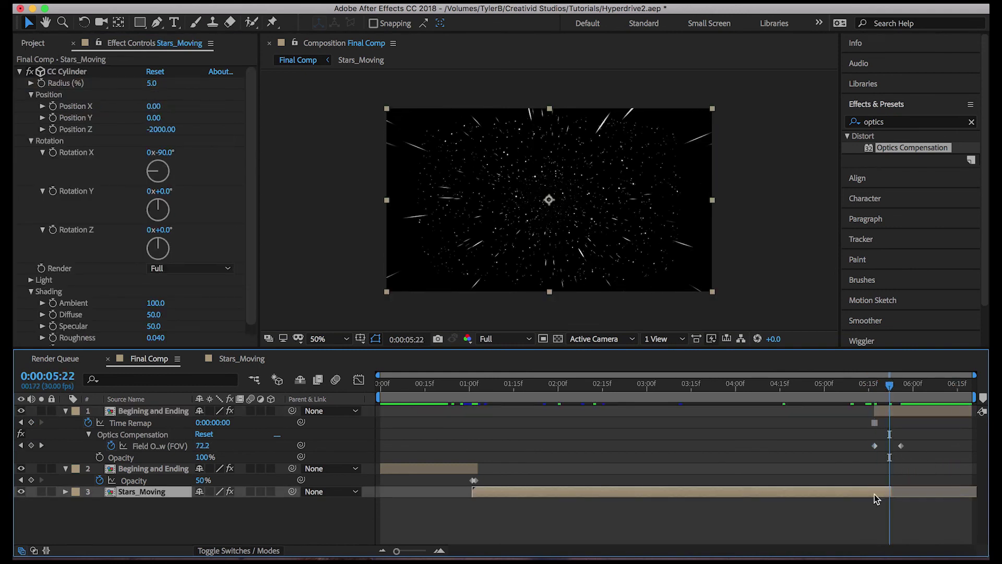
{"action": "key", "text": "t"}
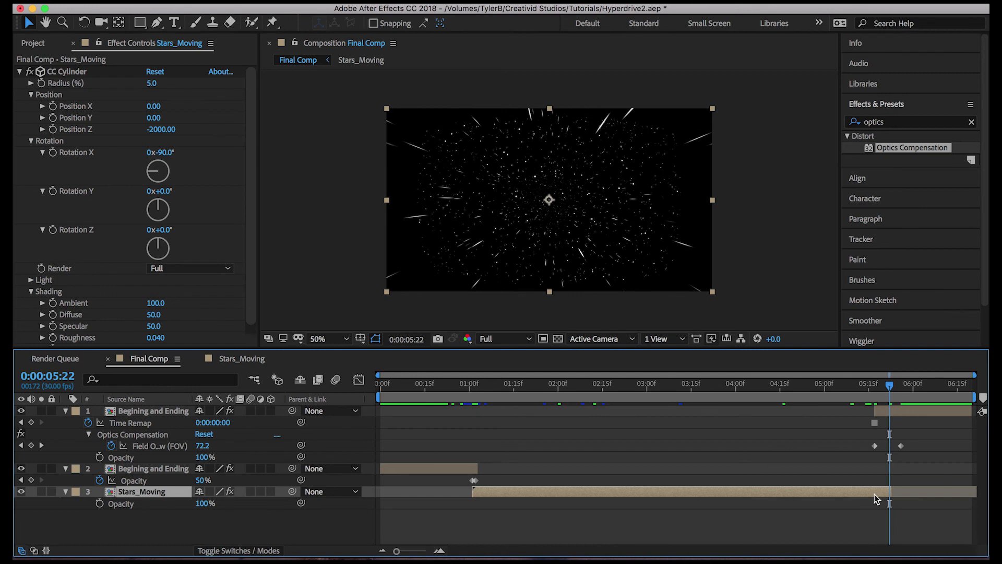
{"action": "left_click", "coordinate": [100, 503]}
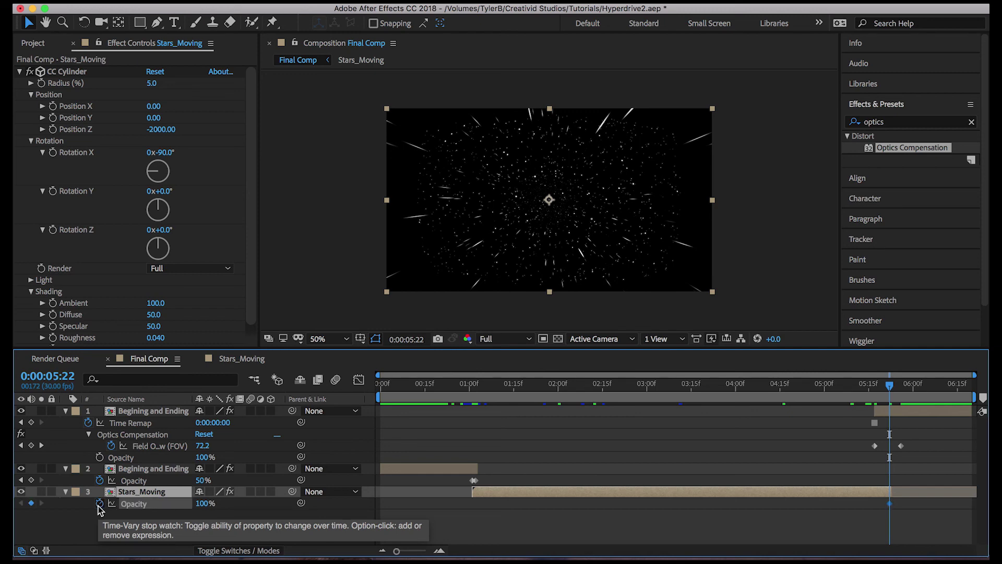
{"action": "left_click_drag", "start_coordinate": [890, 504], "coordinate": [874, 504]}
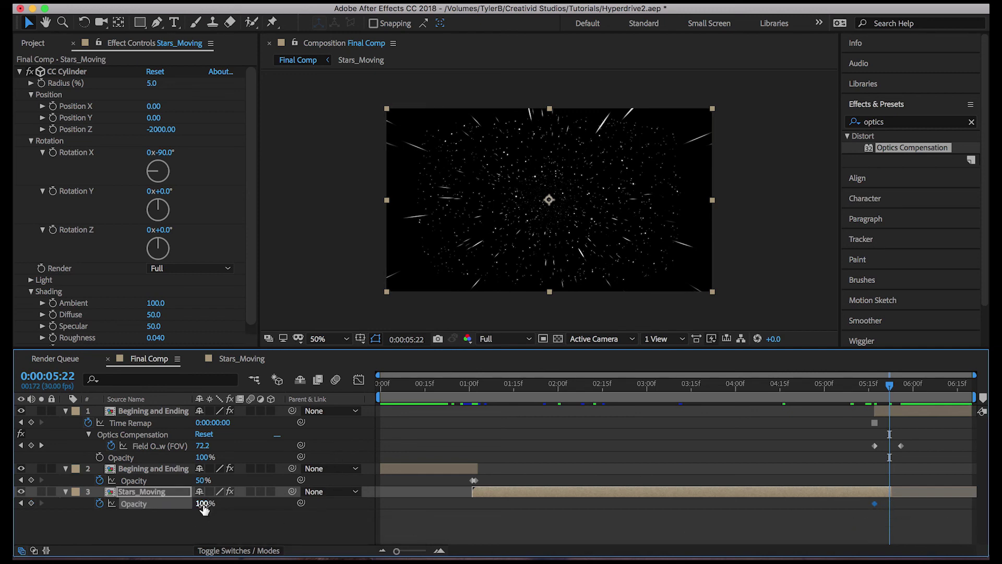
{"action": "left_click_drag", "start_coordinate": [204, 503], "coordinate": [16, 508]}
Move the Begining and Ending copy below Stars_Moving, nudge it later, and return to 5:15.
{"action": "left_click", "coordinate": [16, 512]}
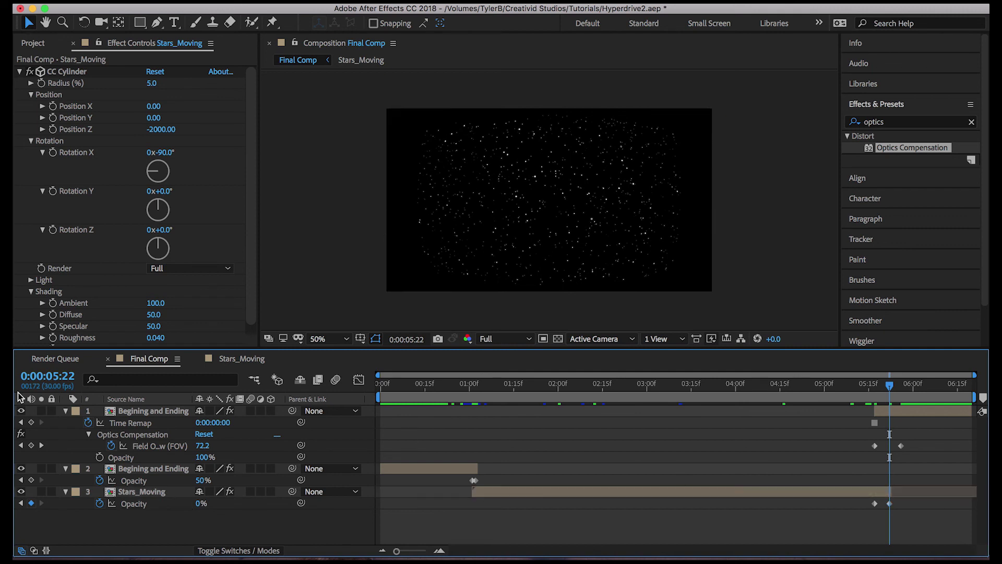
{"action": "left_click_drag", "start_coordinate": [135, 411], "coordinate": [120, 516]}
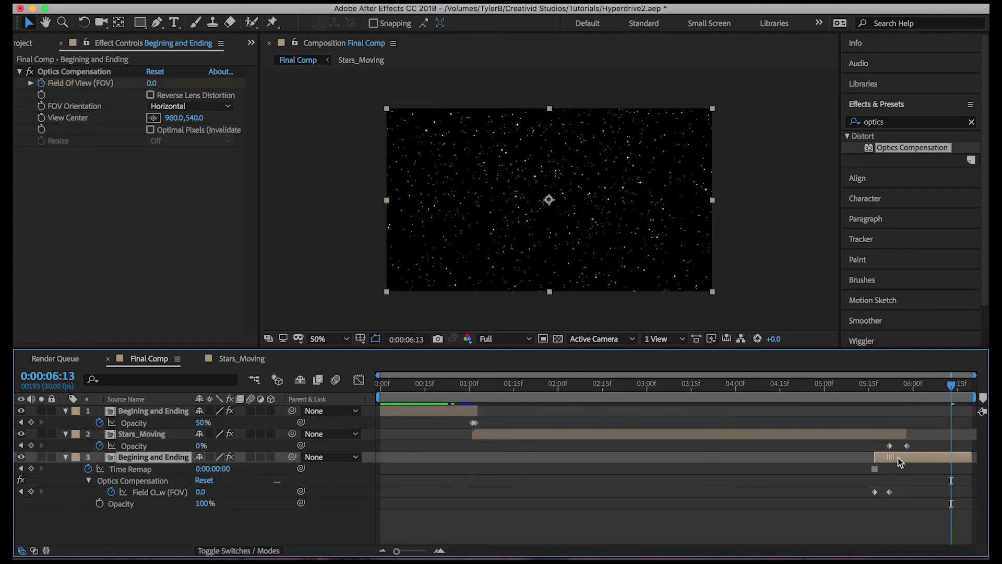
{"action": "left_click_drag", "start_coordinate": [897, 457], "coordinate": [908, 456]}
{"action": "left_click", "coordinate": [870, 386]}
Preview the transition from 5:15, return to 0:00:00:00, and save Hyperdrive2.aep.
{"action": "key", "text": "space"}
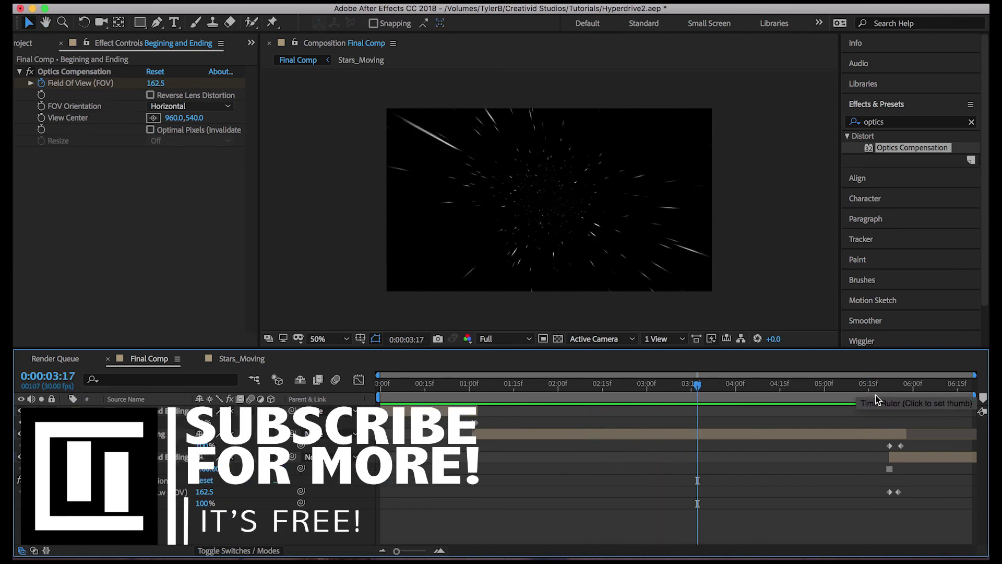
{"action": "left_click_drag", "start_coordinate": [886, 390], "coordinate": [893, 393]}
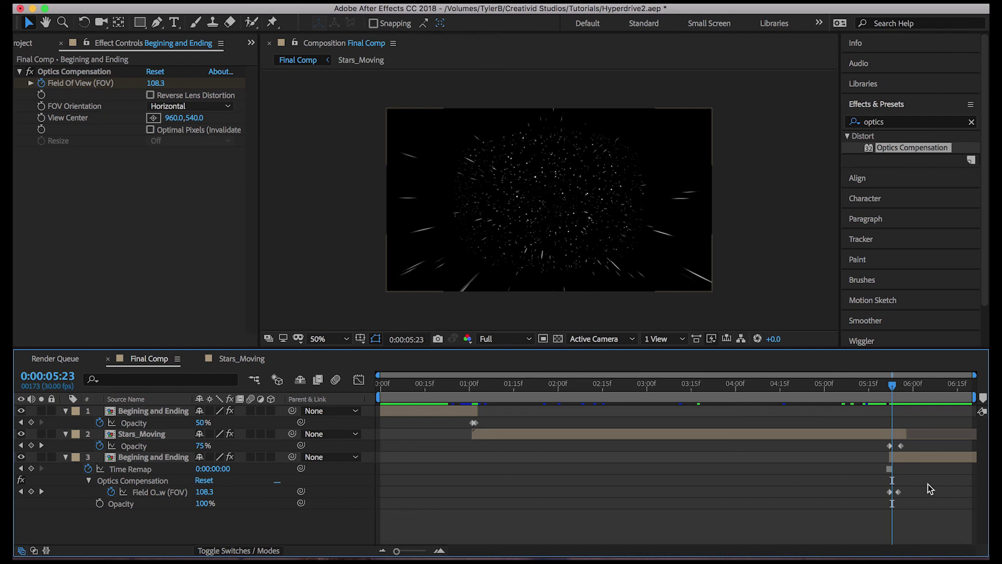
{"action": "left_click_drag", "start_coordinate": [887, 384], "coordinate": [358, 384]}
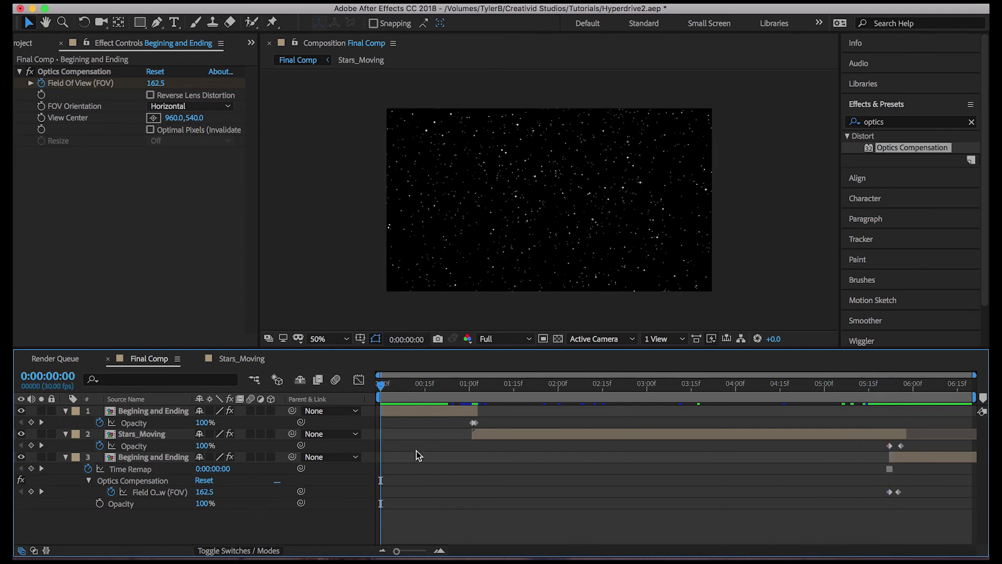
{"action": "key", "text": "super+s"}
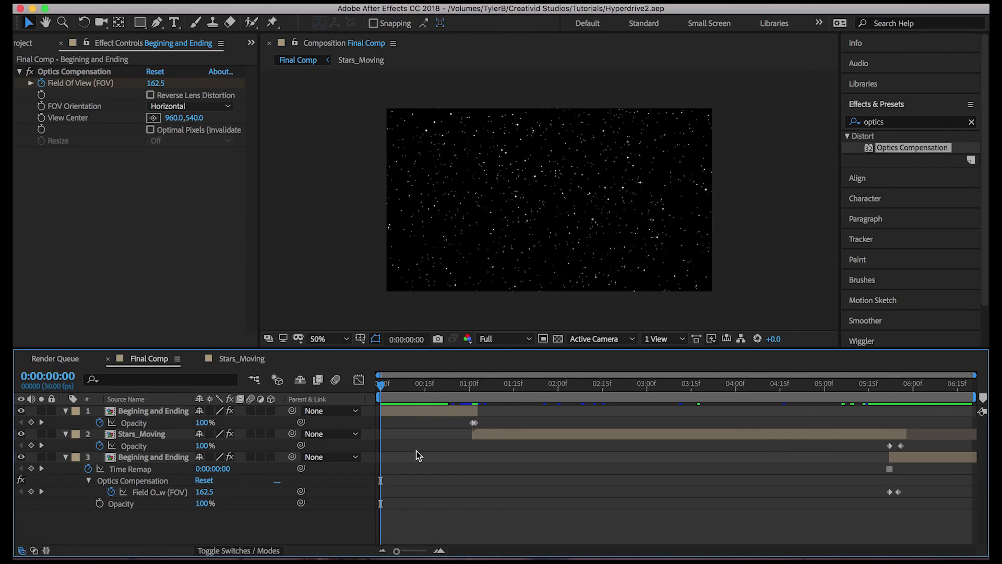